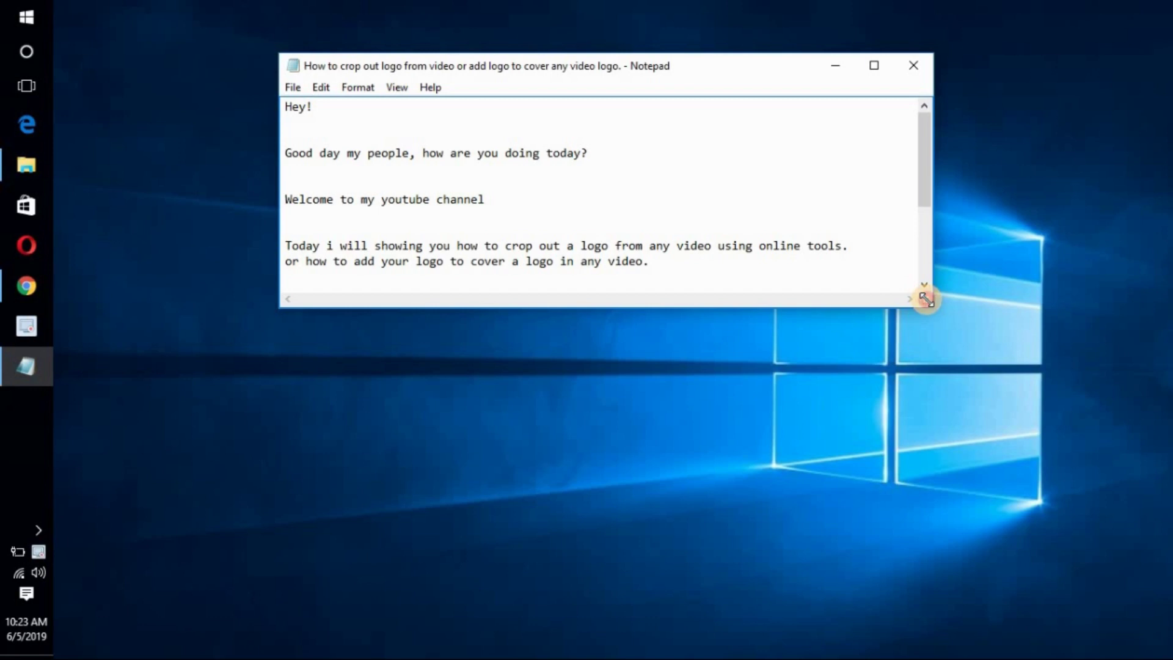
- Enlarge the Notepad window downward until the whole tutorial note, including both website names, can be read
{"action": "left_click_drag", "start_coordinate": [925, 300], "coordinate": [927, 312]}
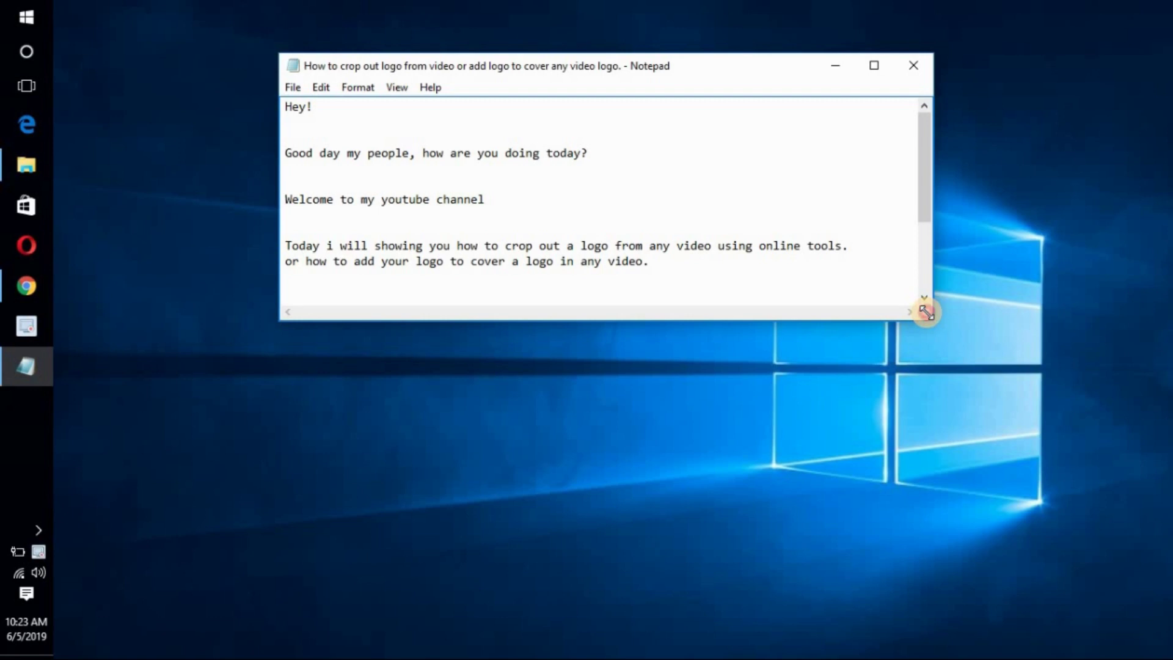
{"action": "left_click_drag", "start_coordinate": [926, 312], "coordinate": [927, 345]}
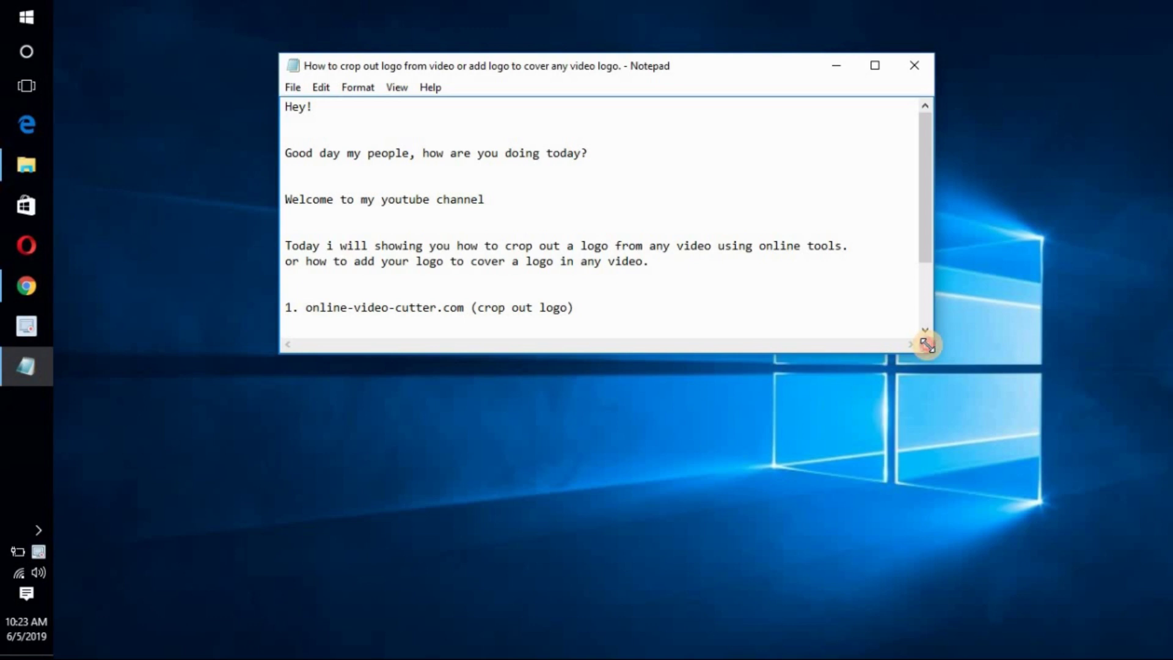
{"action": "left_click_drag", "start_coordinate": [928, 345], "coordinate": [928, 393]}
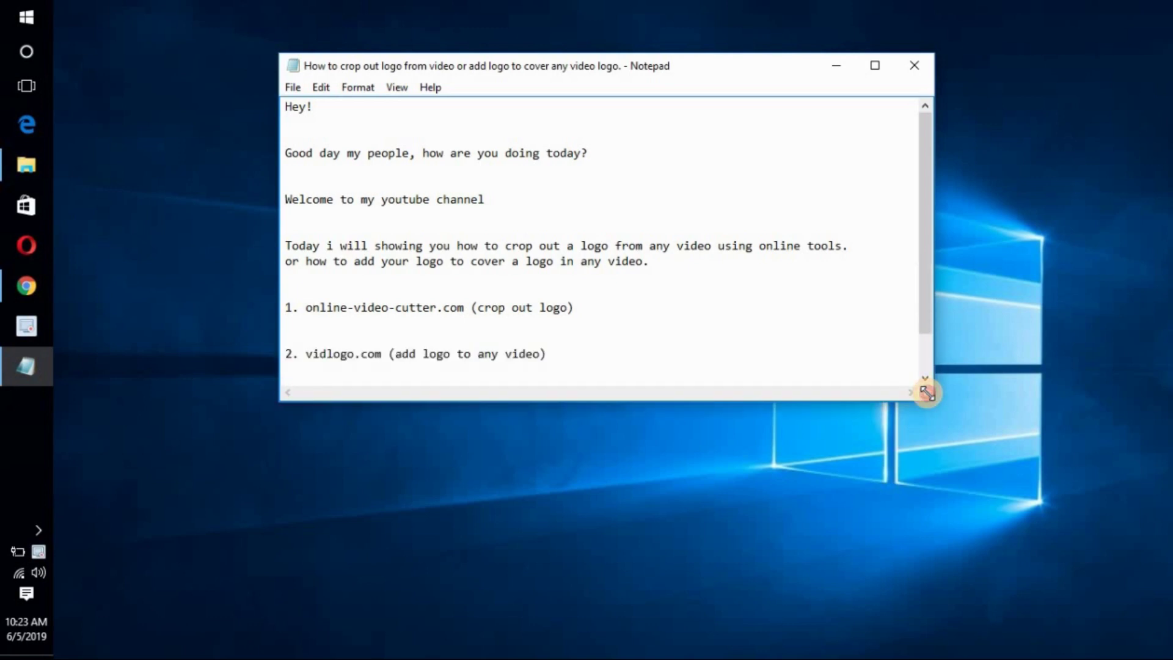
{"action": "left_click_drag", "start_coordinate": [928, 393], "coordinate": [925, 496]}
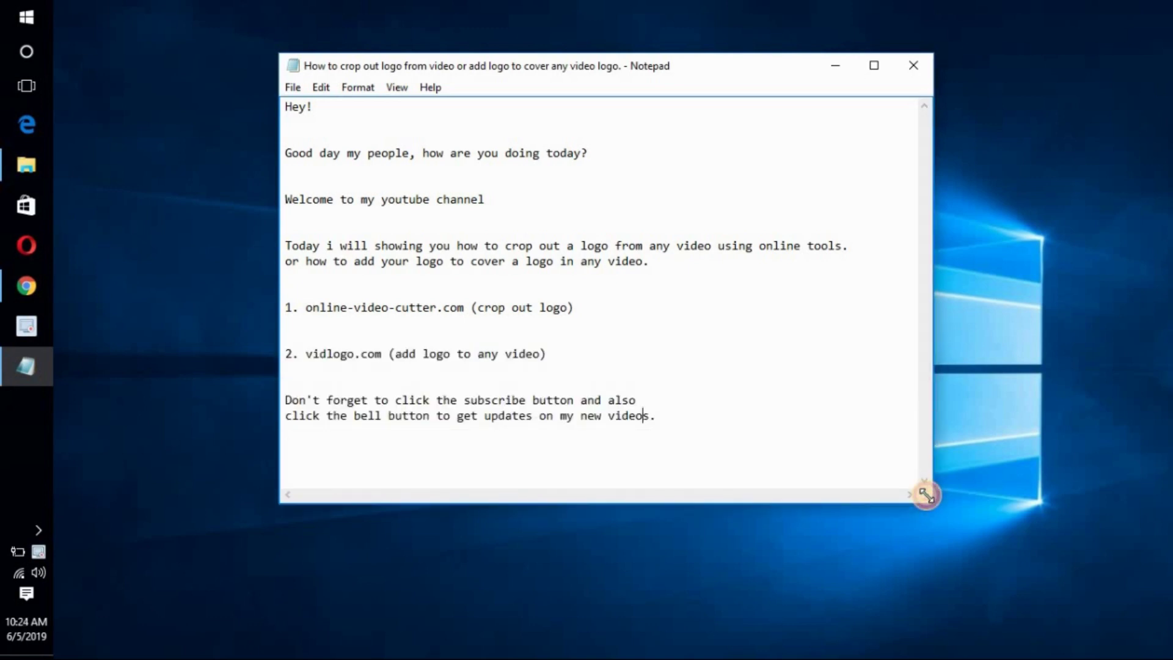
- Switch to online-video-cutter.com in Chrome and load the Ibeju-lekki & Epe video from the Desktop
{"action": "left_click", "coordinate": [27, 290]}
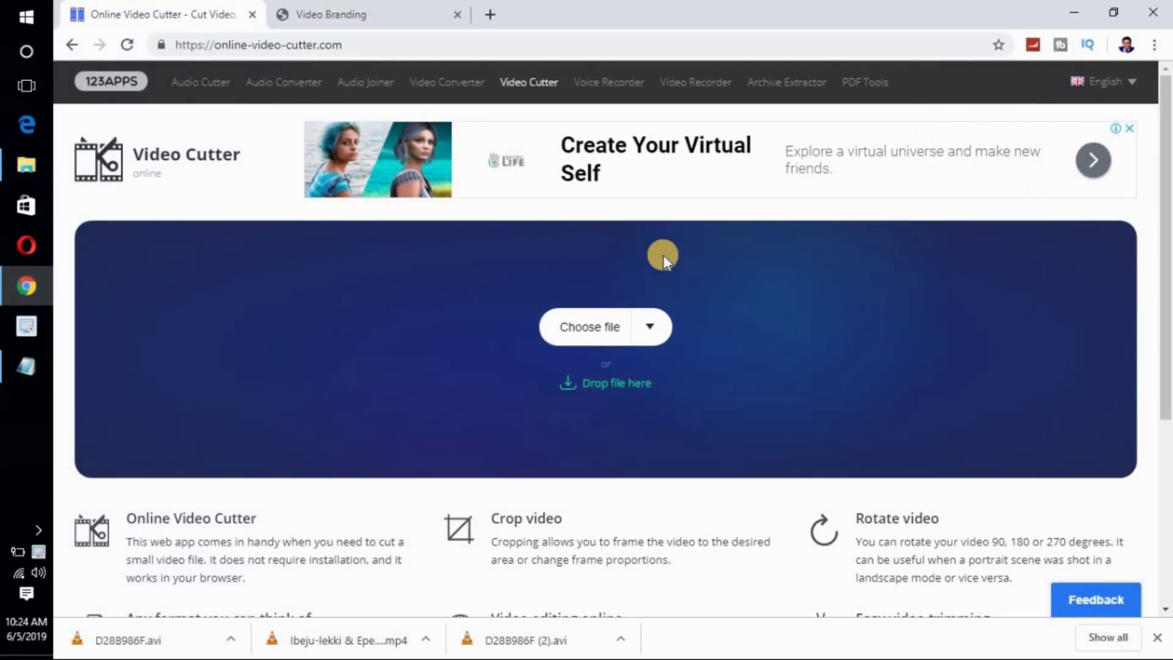
{"action": "left_click", "coordinate": [317, 45]}
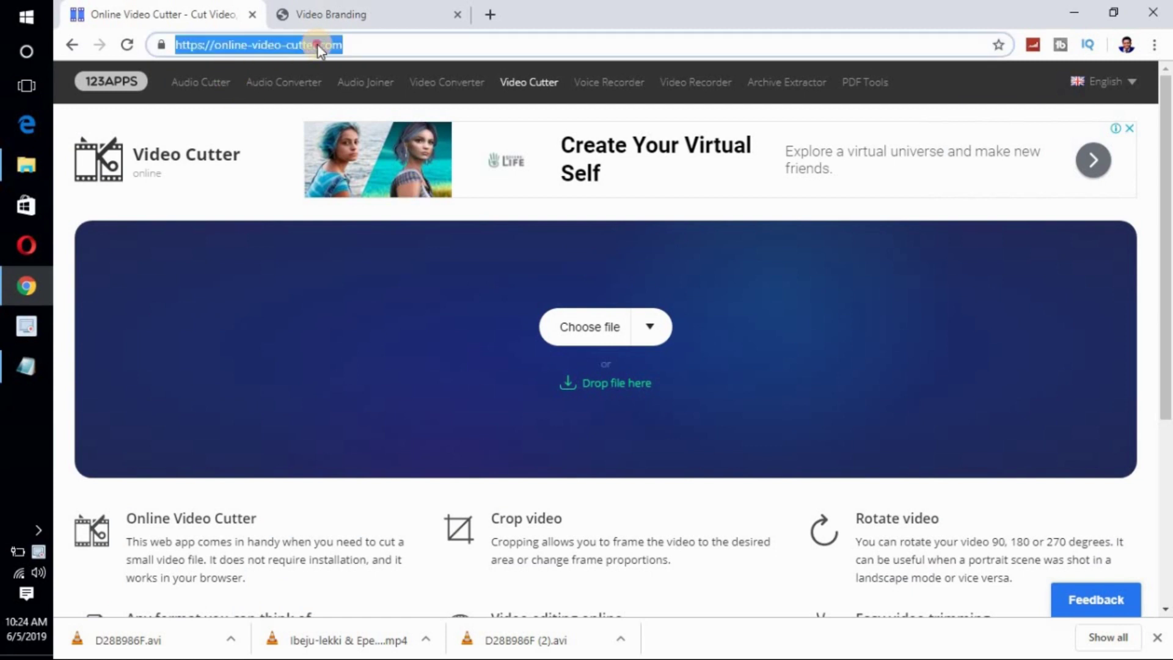
{"action": "left_click", "coordinate": [317, 45]}
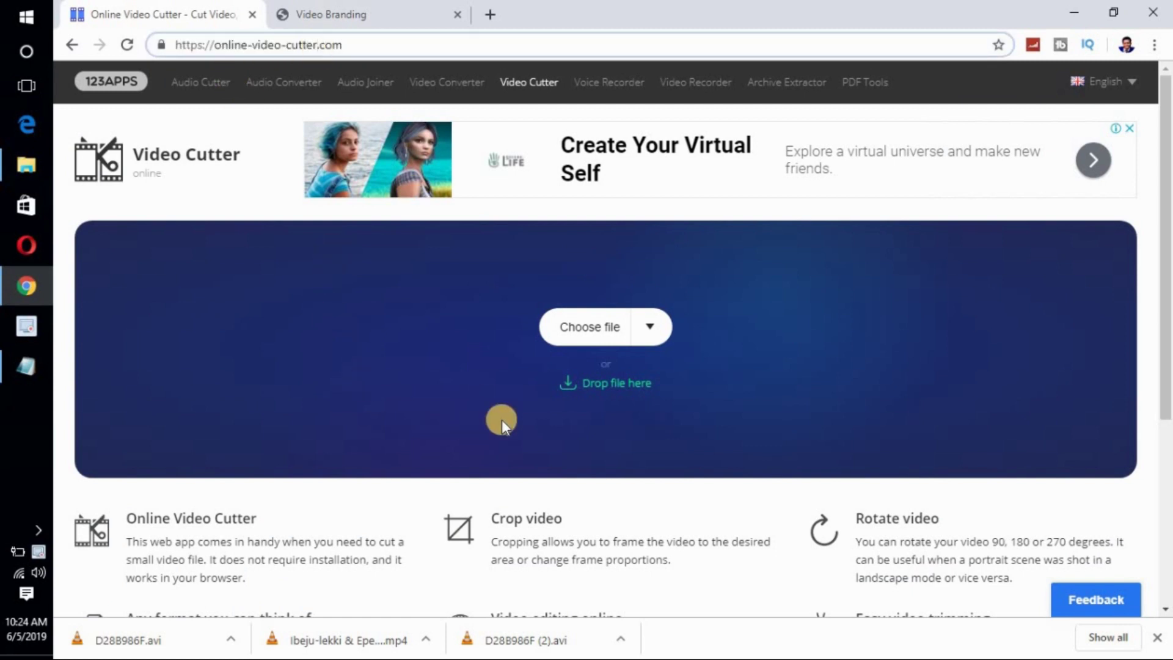
{"action": "left_click", "coordinate": [573, 330]}
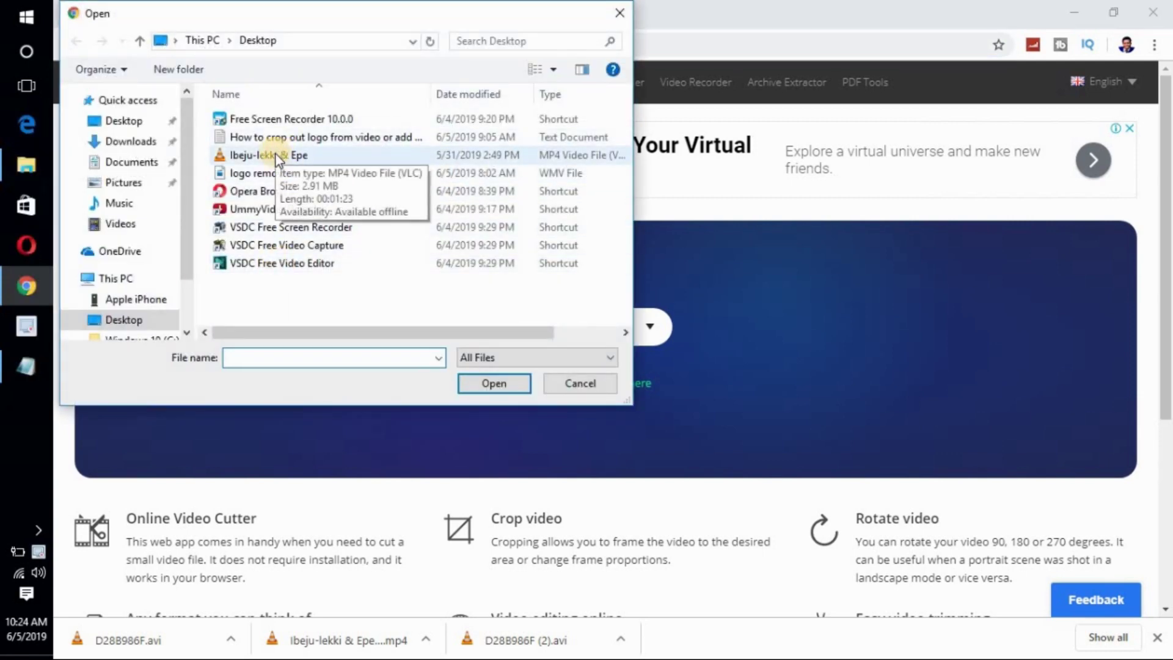
{"action": "left_click", "coordinate": [277, 154]}
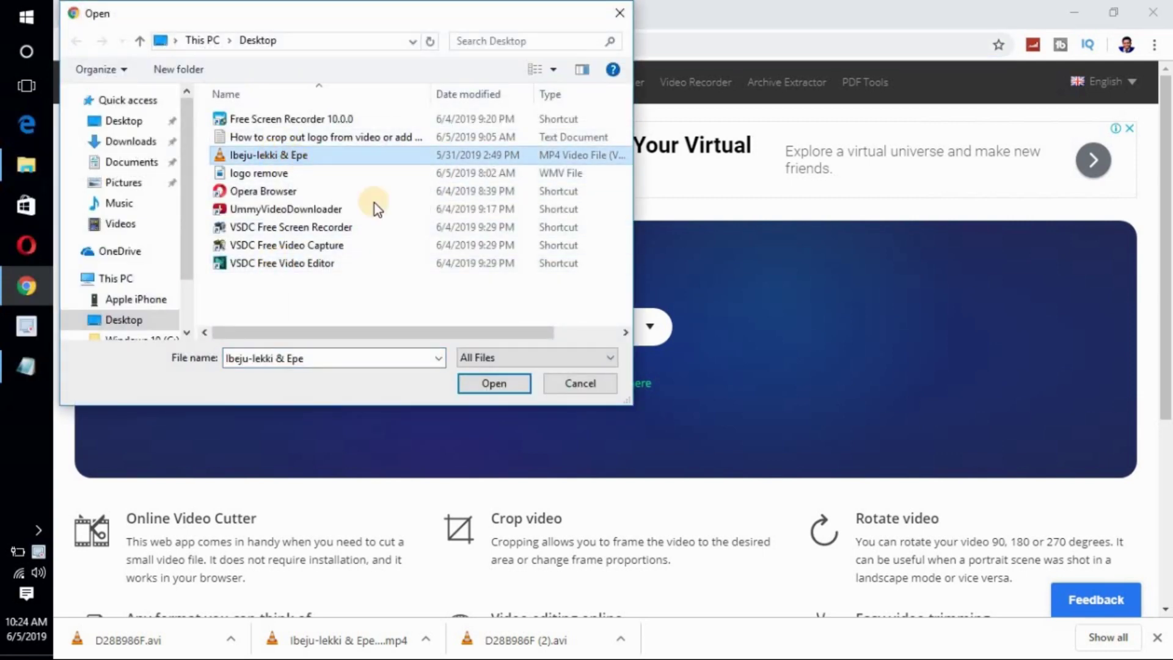
{"action": "left_click", "coordinate": [470, 383]}
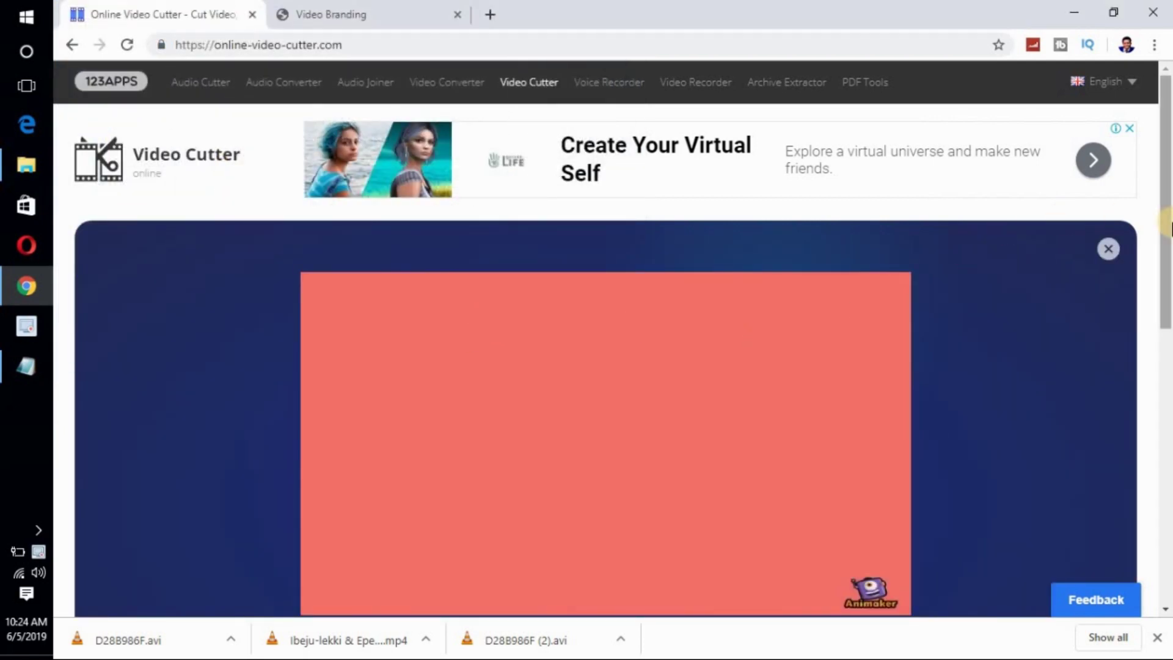
- Apply a Custom crop to the video, raising the frame's lower edge to just above the Animaker logo
{"action": "left_click_drag", "start_coordinate": [1170, 227], "coordinate": [1168, 285]}
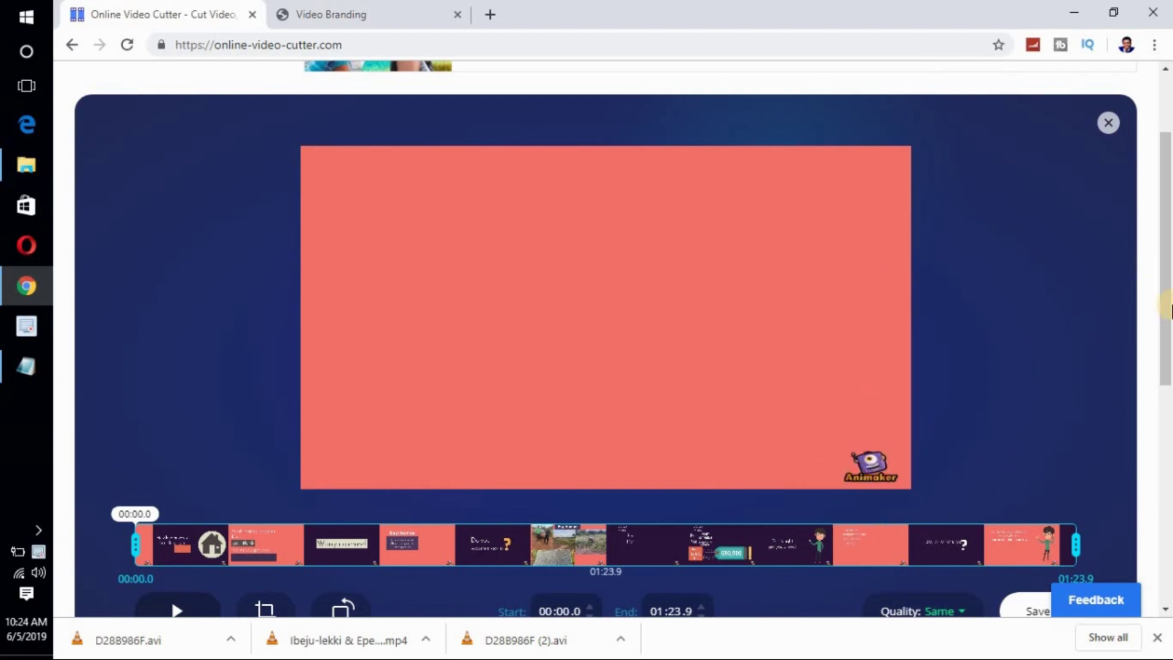
{"action": "left_click_drag", "start_coordinate": [1168, 302], "coordinate": [1167, 361]}
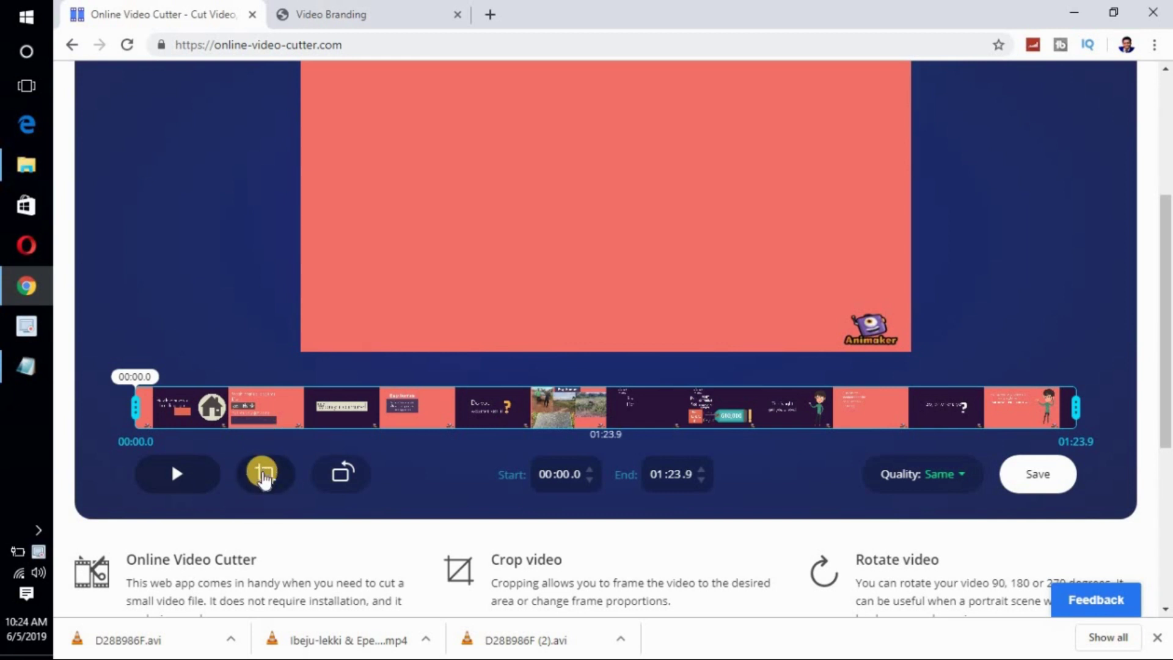
{"action": "left_click", "coordinate": [264, 474]}
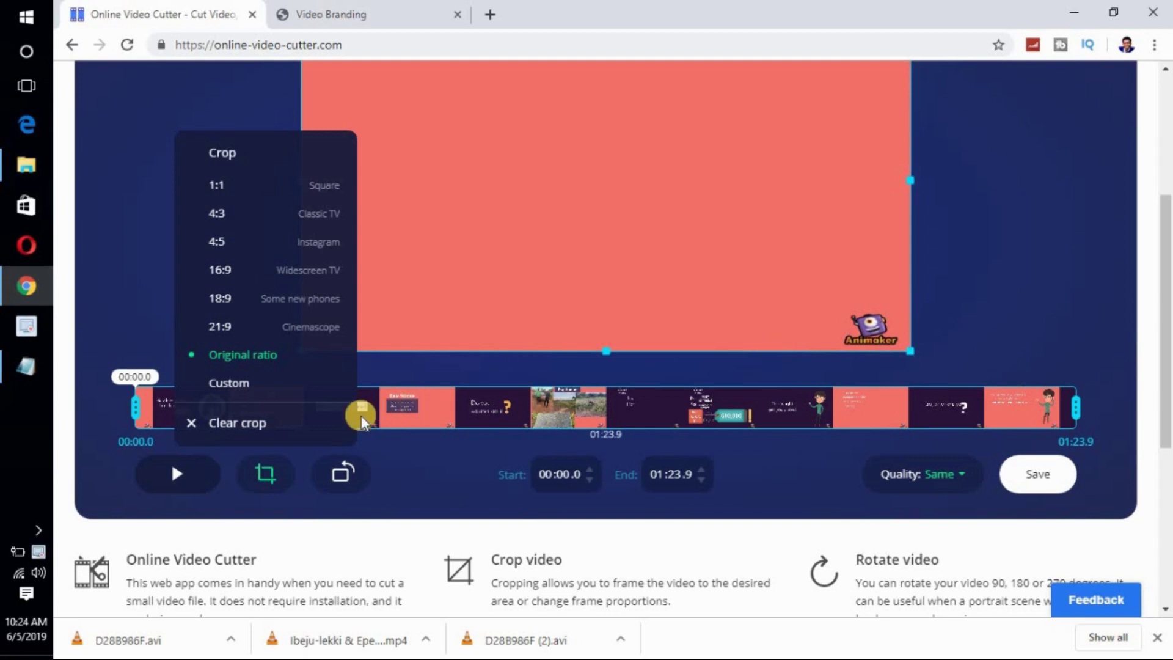
{"action": "left_click", "coordinate": [241, 385]}
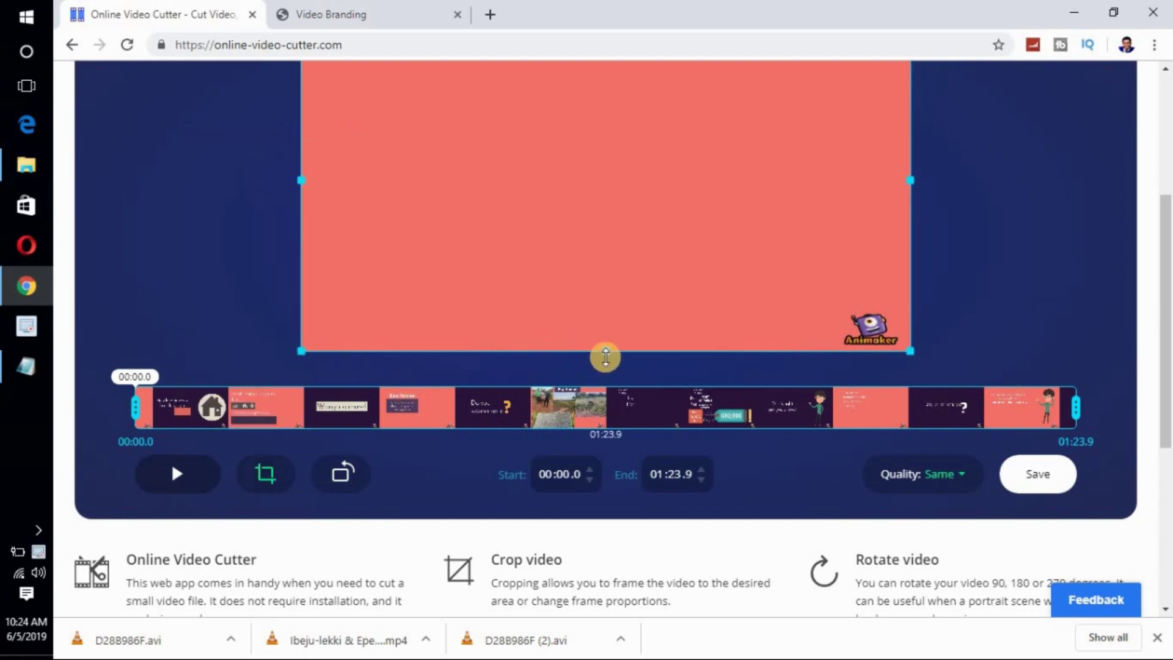
{"action": "left_click_drag", "start_coordinate": [606, 358], "coordinate": [613, 308]}
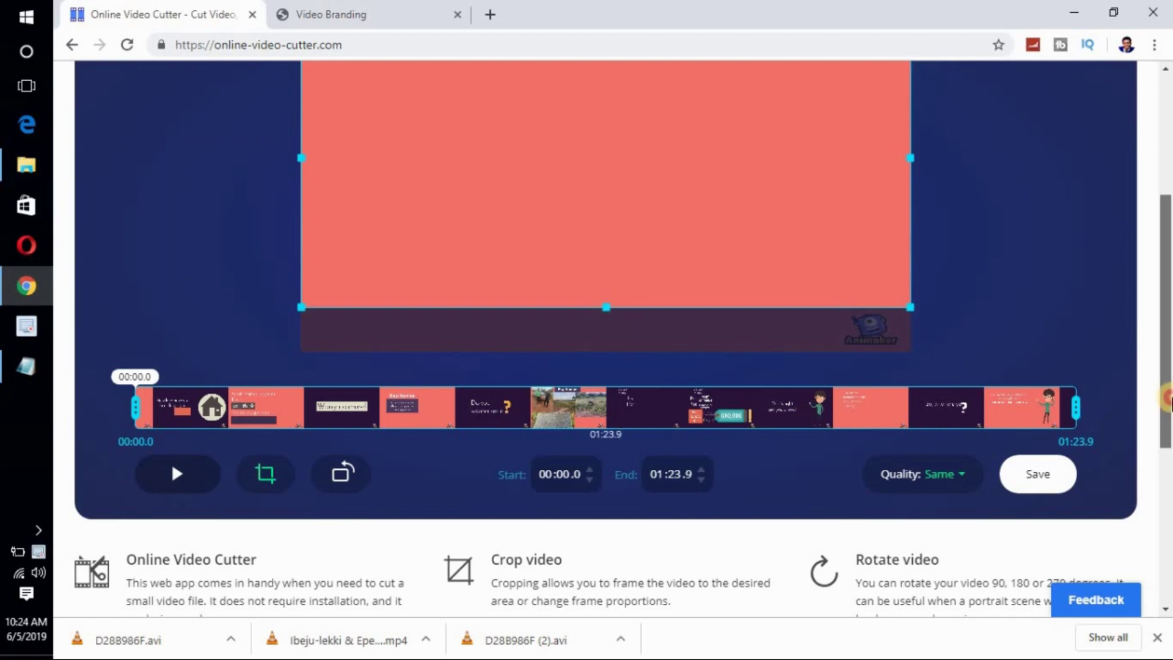
- Preview the cropped video at several points up to the Animaker closing scene, and pause it there
{"action": "mouse_move", "coordinate": [1168, 398]}
{"action": "left_mouse_down"}
{"action": "mouse_move", "coordinate": [1169, 420]}
{"action": "mouse_move", "coordinate": [1168, 380]}
{"action": "left_mouse_up"}
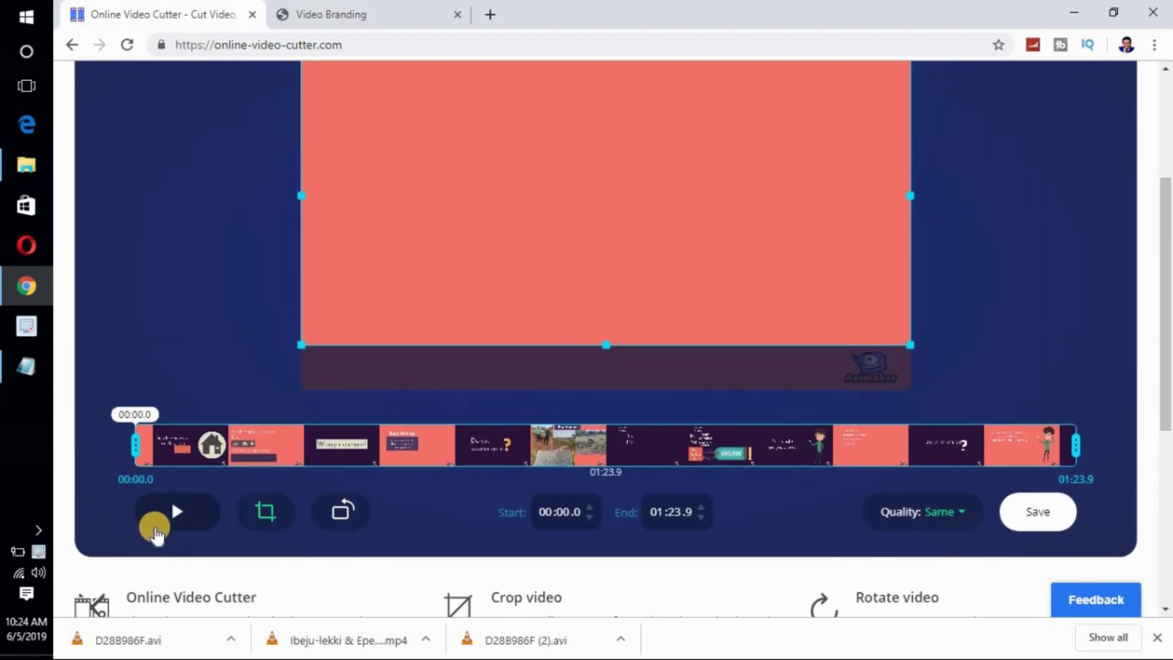
{"action": "left_click", "coordinate": [178, 513]}
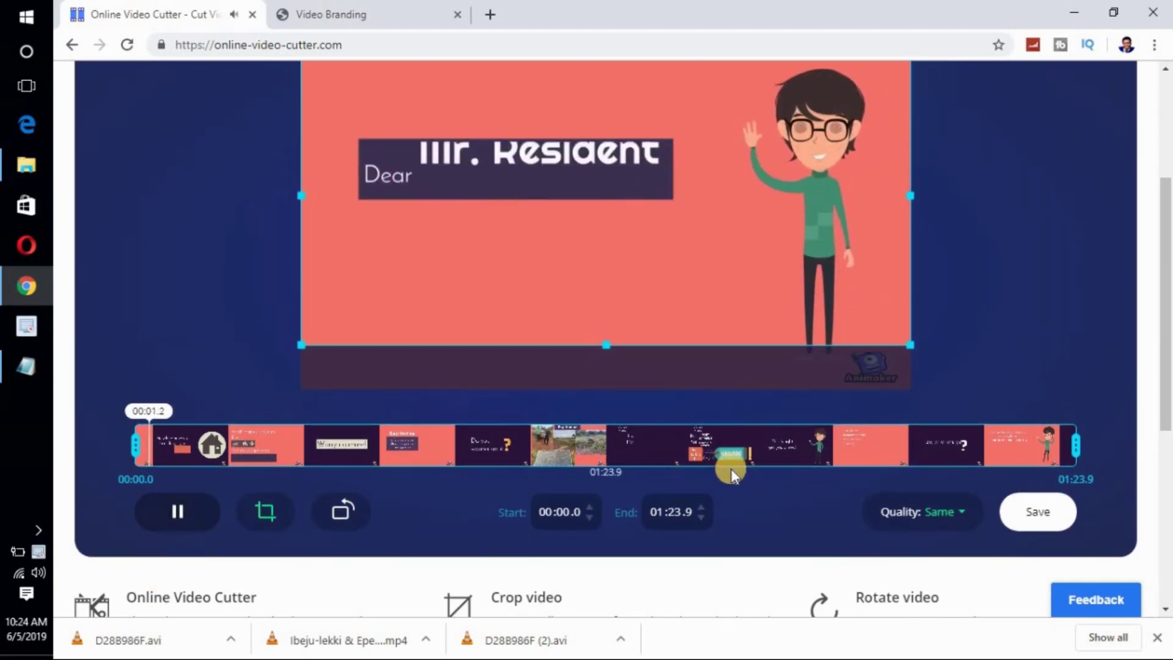
{"action": "left_click", "coordinate": [760, 449]}
{"action": "left_click", "coordinate": [918, 452]}
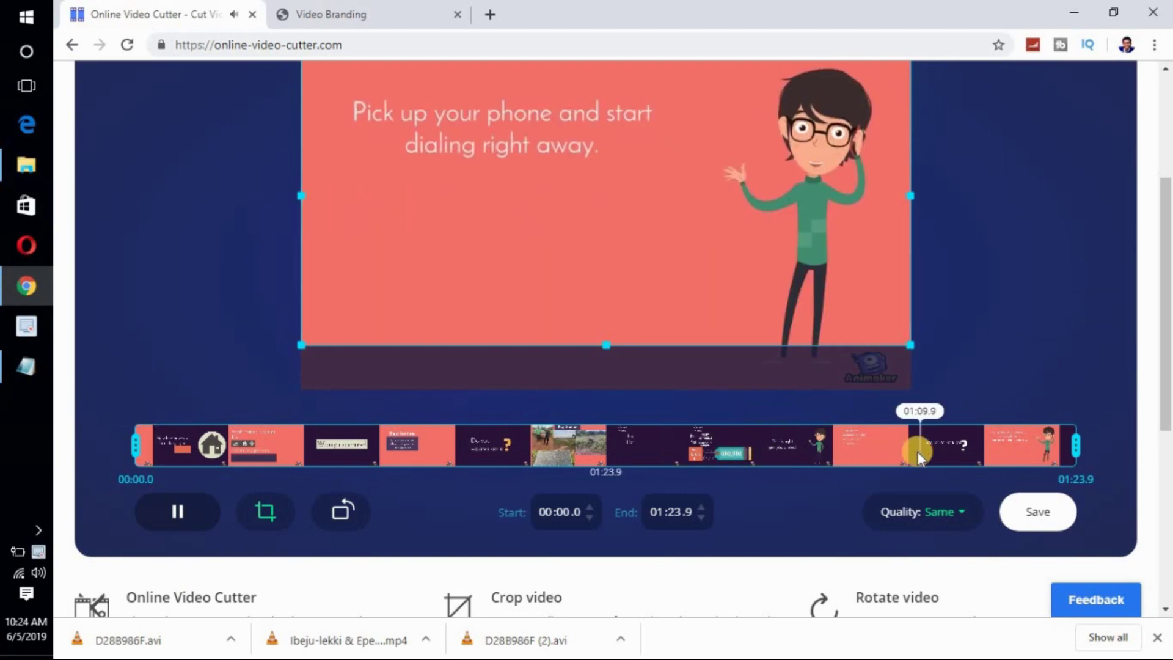
{"action": "left_click", "coordinate": [1013, 446]}
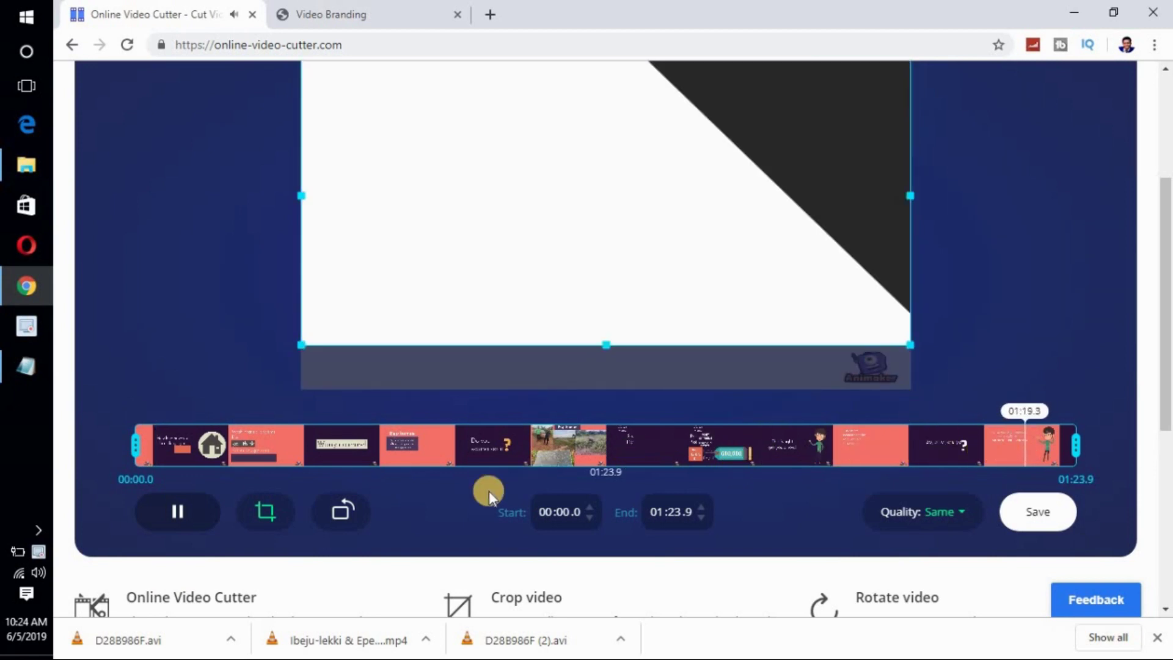
{"action": "left_click", "coordinate": [178, 511]}
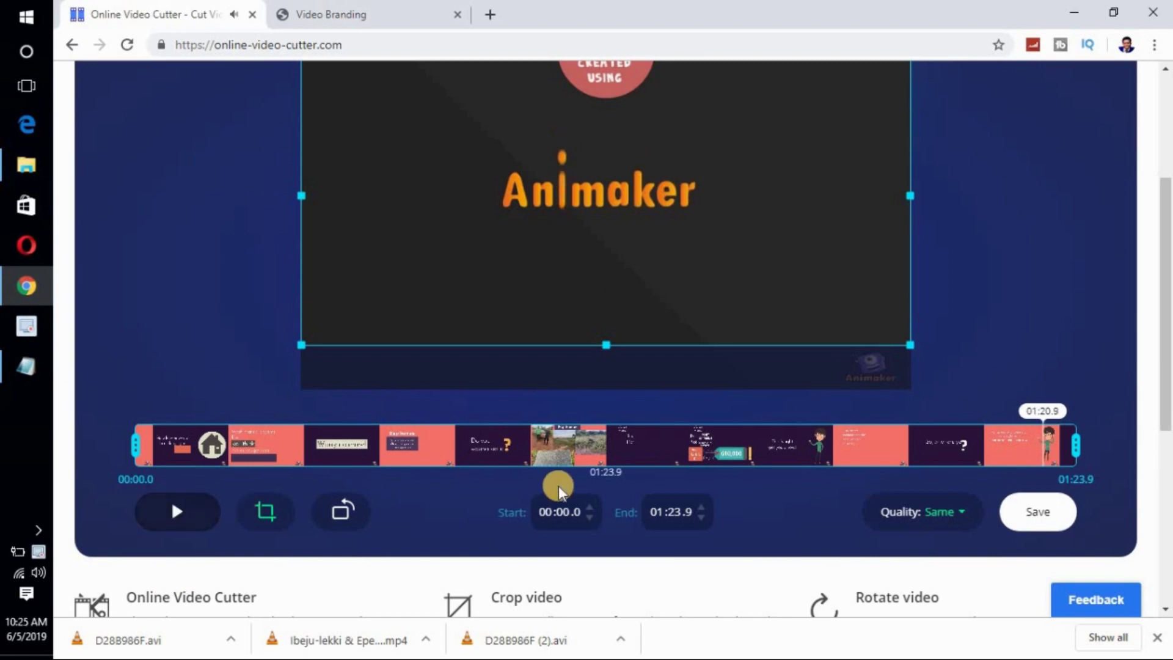
- Trim the video's end to 01:18.7 to drop the Animaker closing scene, and export the result as a download
{"action": "scroll", "coordinate": [1153, 342], "scroll_direction": "up", "scroll_amount": 2}
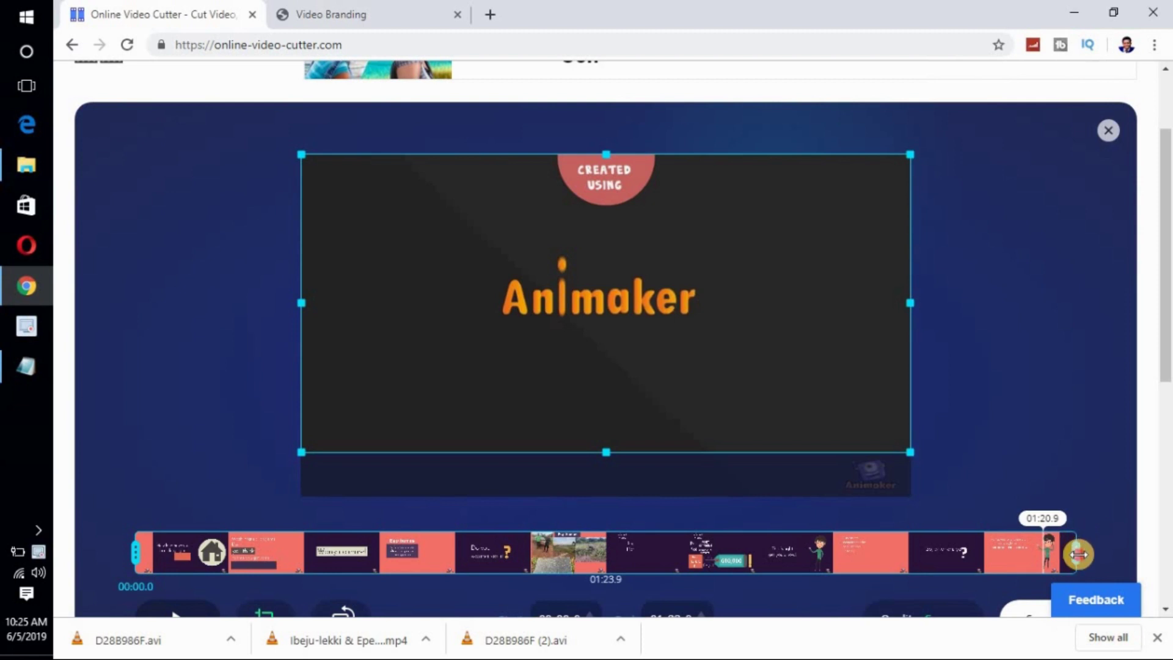
{"action": "left_click_drag", "start_coordinate": [1078, 555], "coordinate": [1018, 550]}
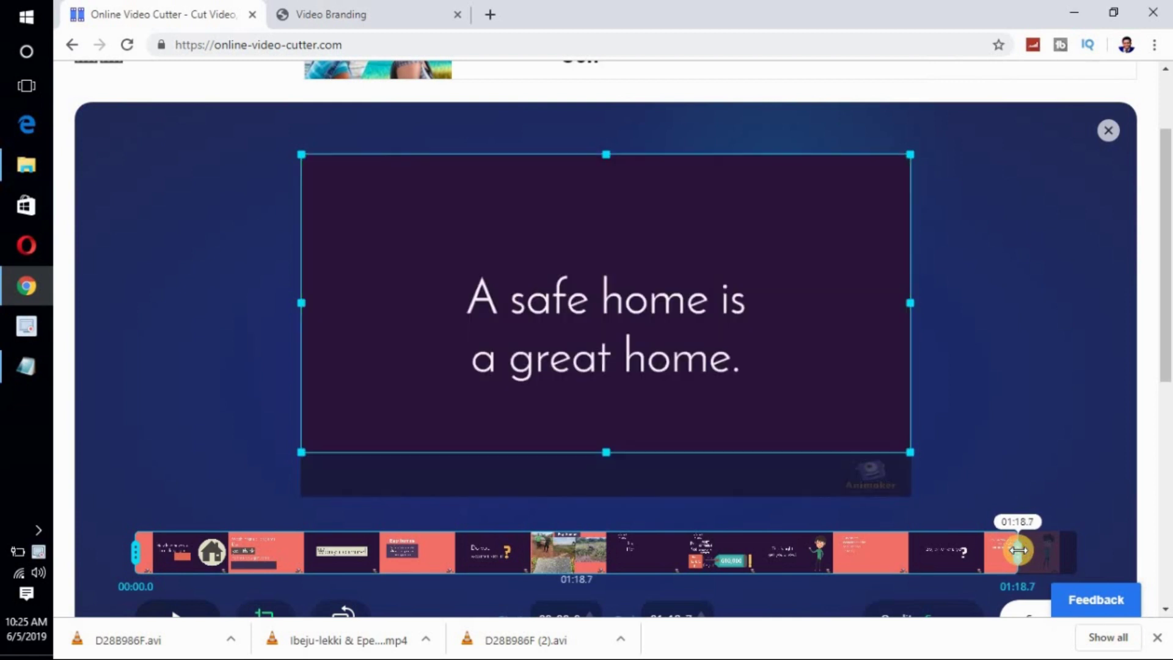
{"action": "left_click_drag", "start_coordinate": [1167, 244], "coordinate": [1168, 310]}
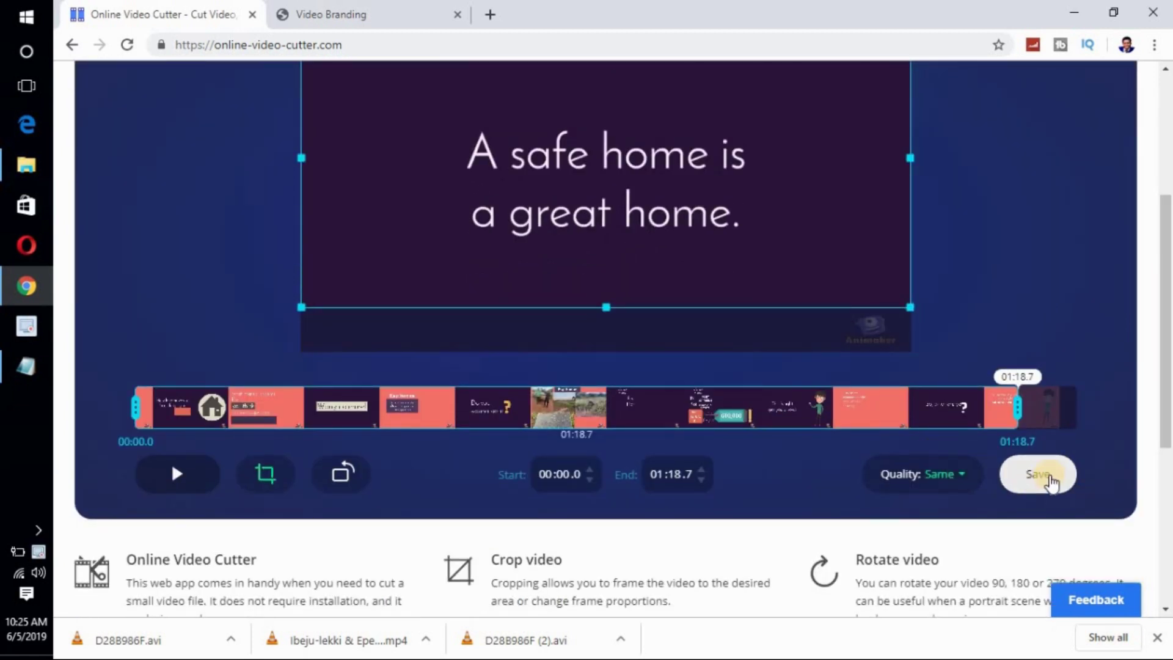
{"action": "left_click", "coordinate": [1050, 478]}
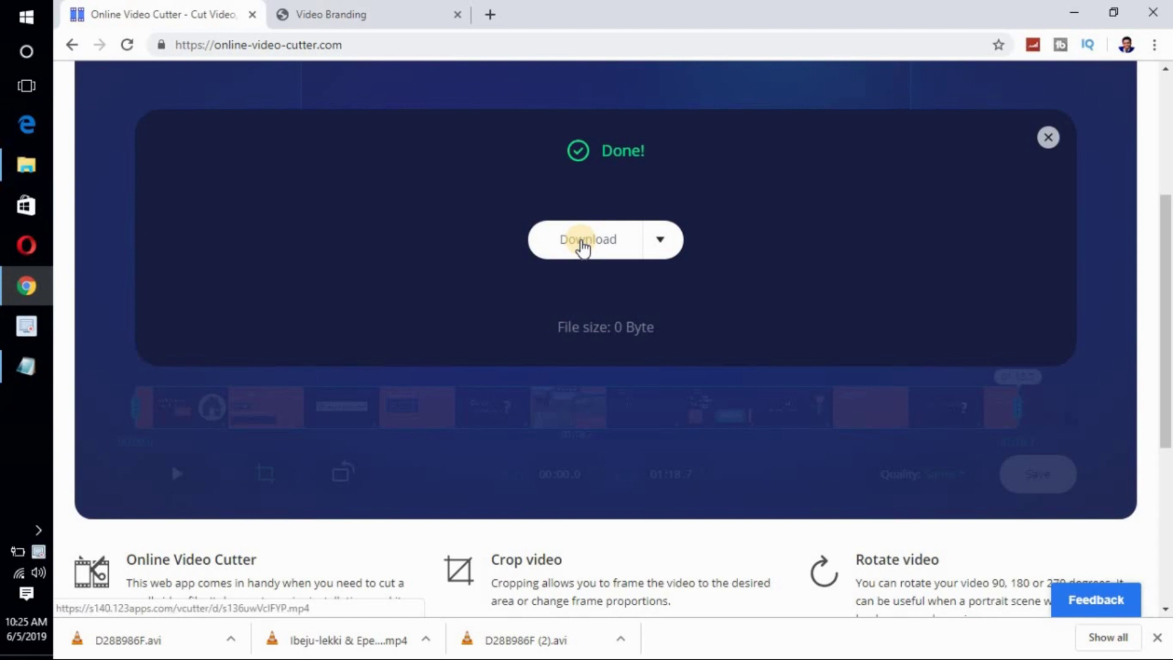
{"action": "left_click", "coordinate": [582, 242]}
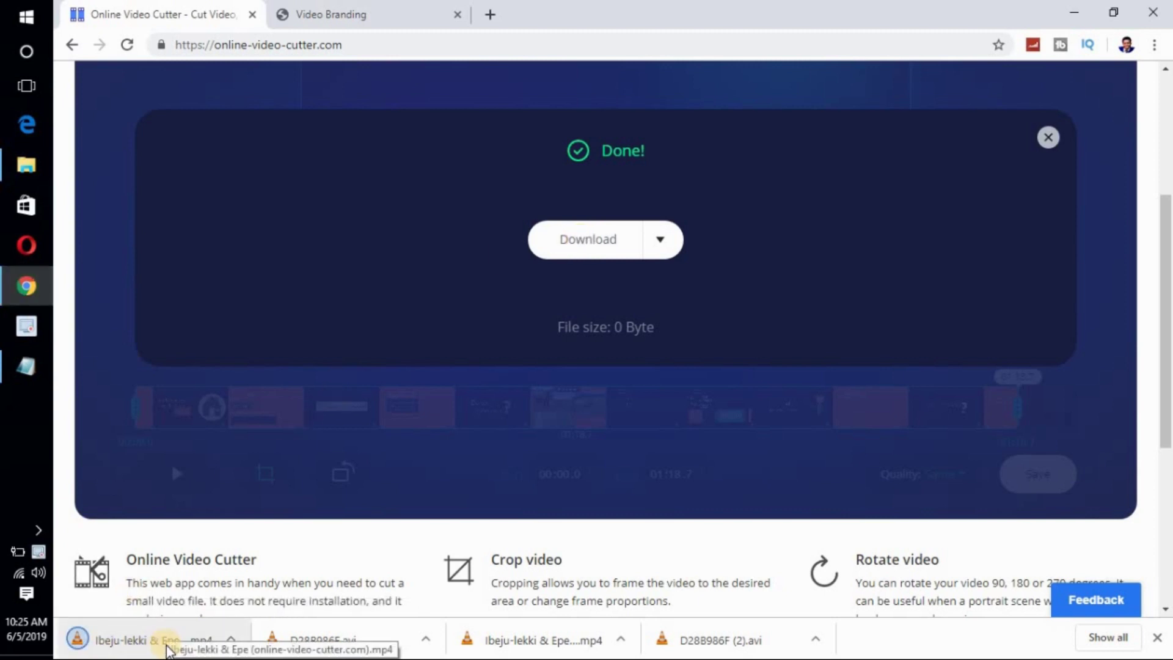
- Open the downloaded video in VLC, check several points through to the end for the logo, and close the player
{"action": "left_click", "coordinate": [168, 649]}
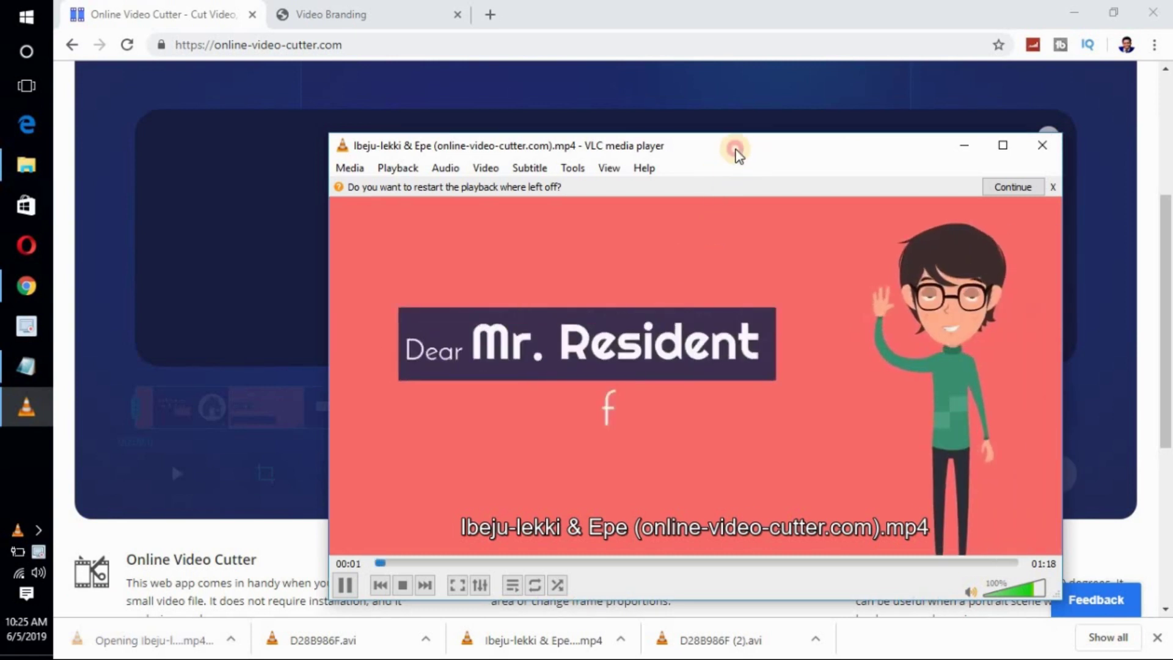
{"action": "left_click_drag", "start_coordinate": [736, 153], "coordinate": [657, 120]}
{"action": "left_click", "coordinate": [483, 530]}
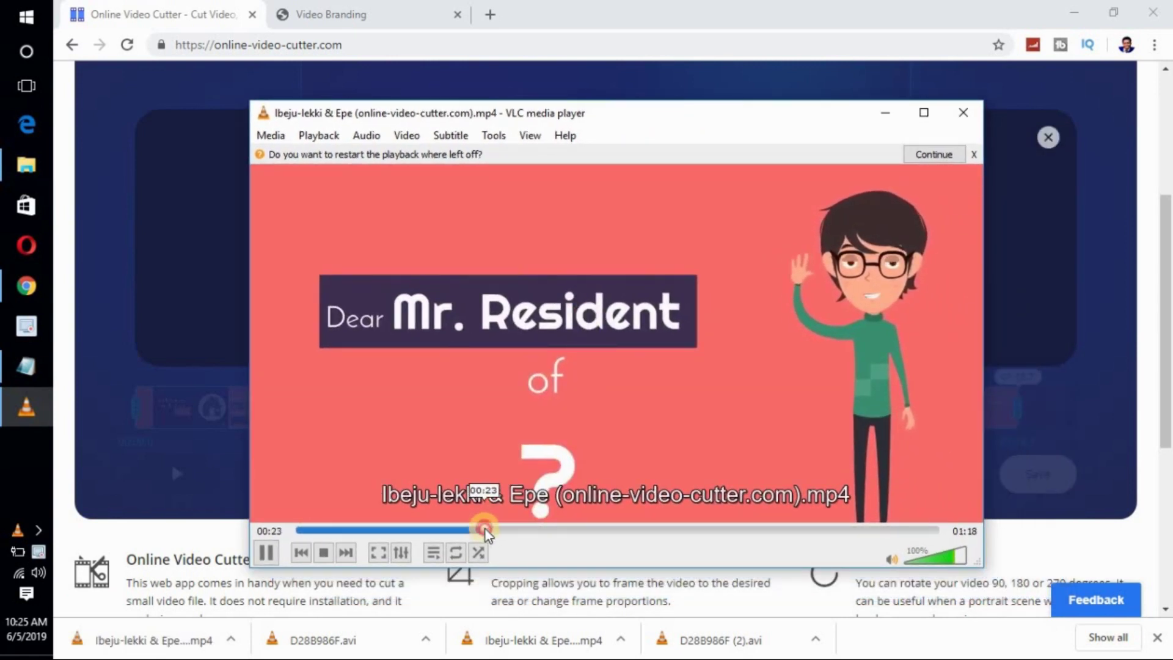
{"action": "left_click", "coordinate": [629, 530]}
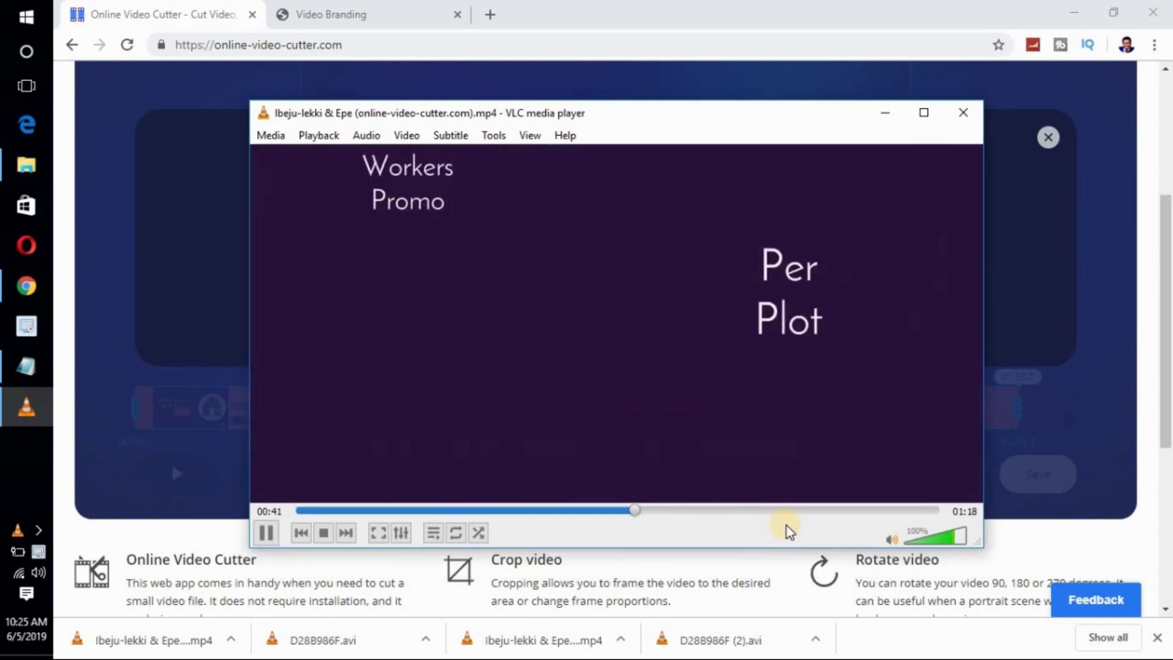
{"action": "left_click", "coordinate": [816, 510]}
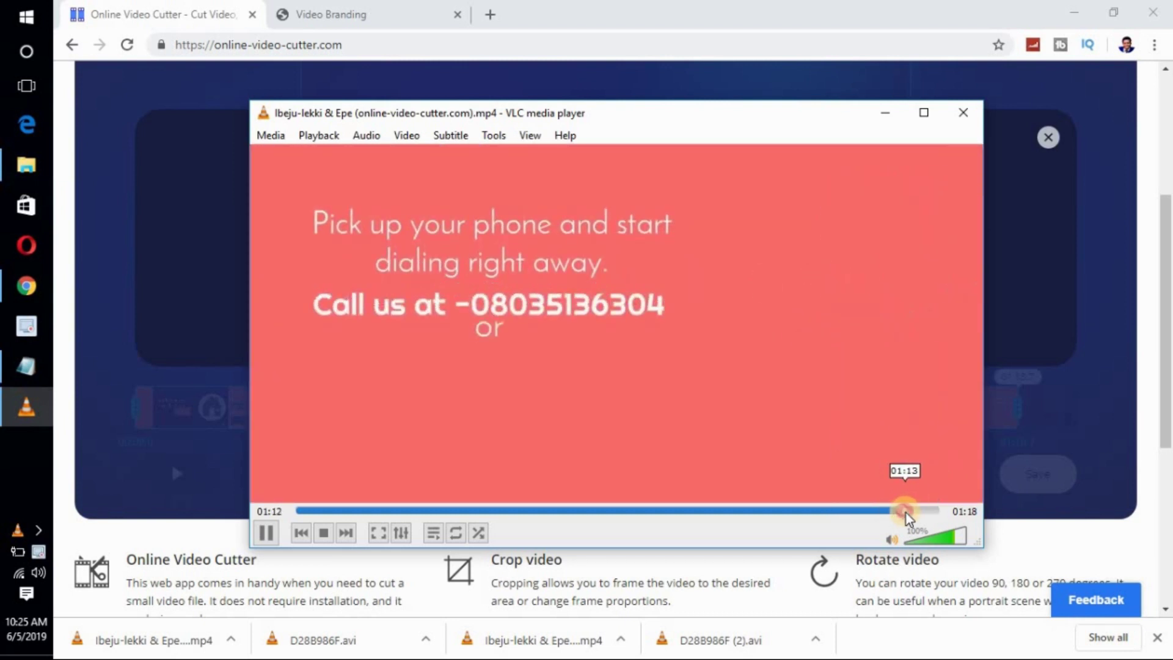
{"action": "left_click", "coordinate": [905, 512]}
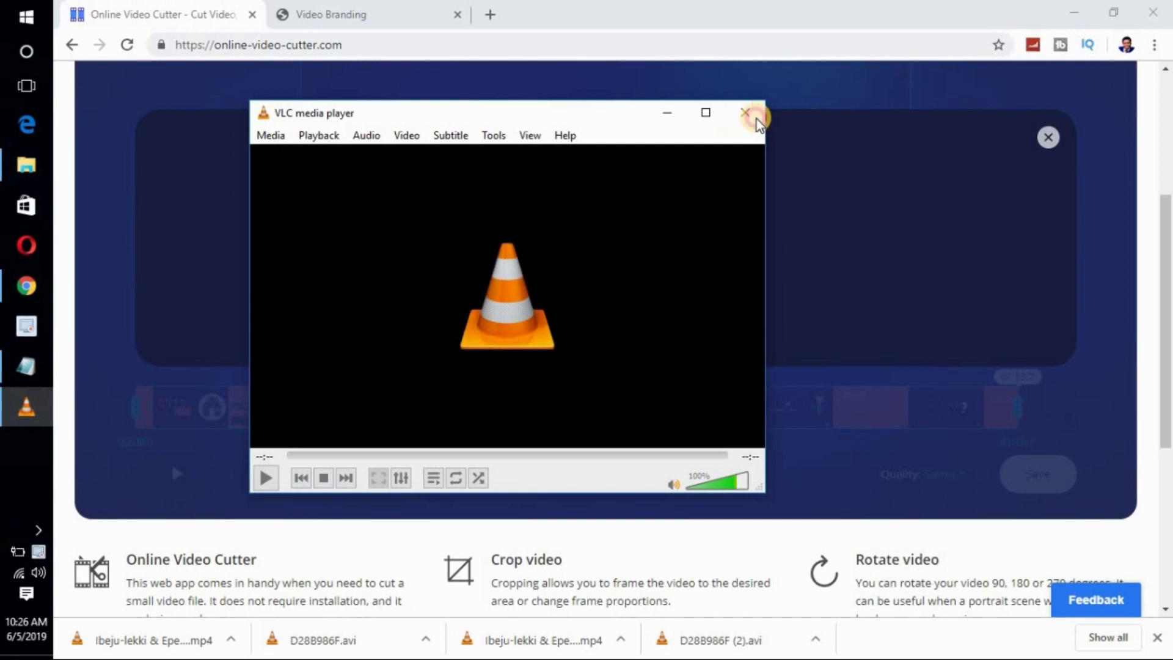
{"action": "left_click", "coordinate": [753, 112]}
- Switch to vidlogo.com, add the Ibeju-lekki & Epe video and a logo image, and continue to the logo placement stage
{"action": "left_click_drag", "start_coordinate": [1167, 291], "coordinate": [1167, 165]}
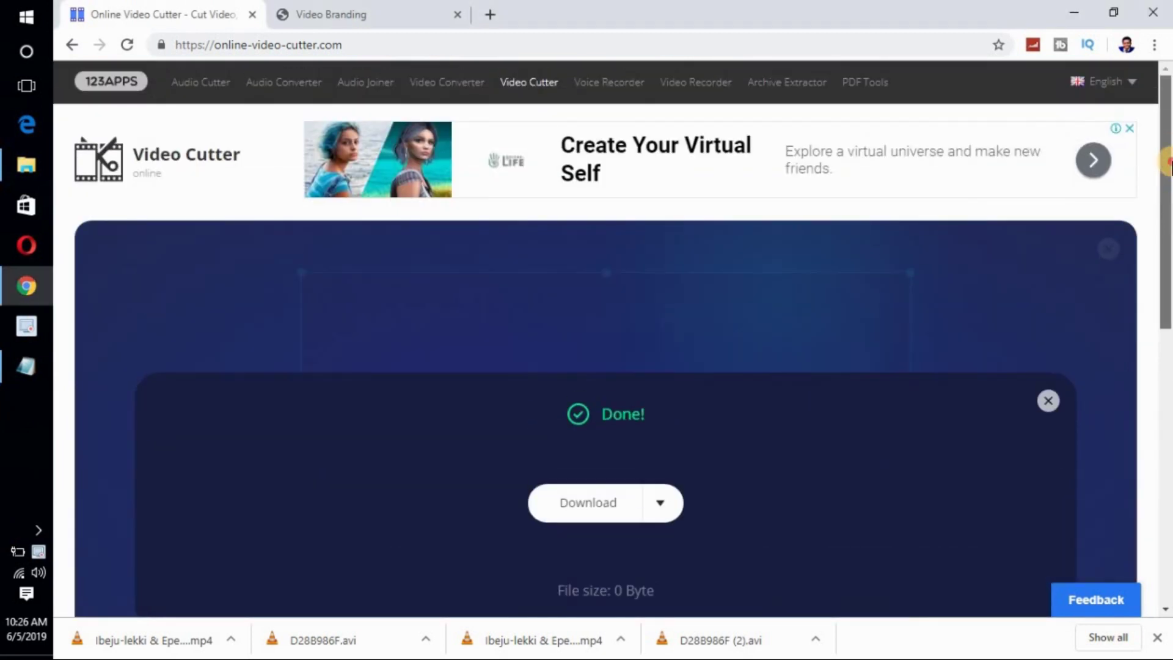
{"action": "left_click", "coordinate": [332, 17]}
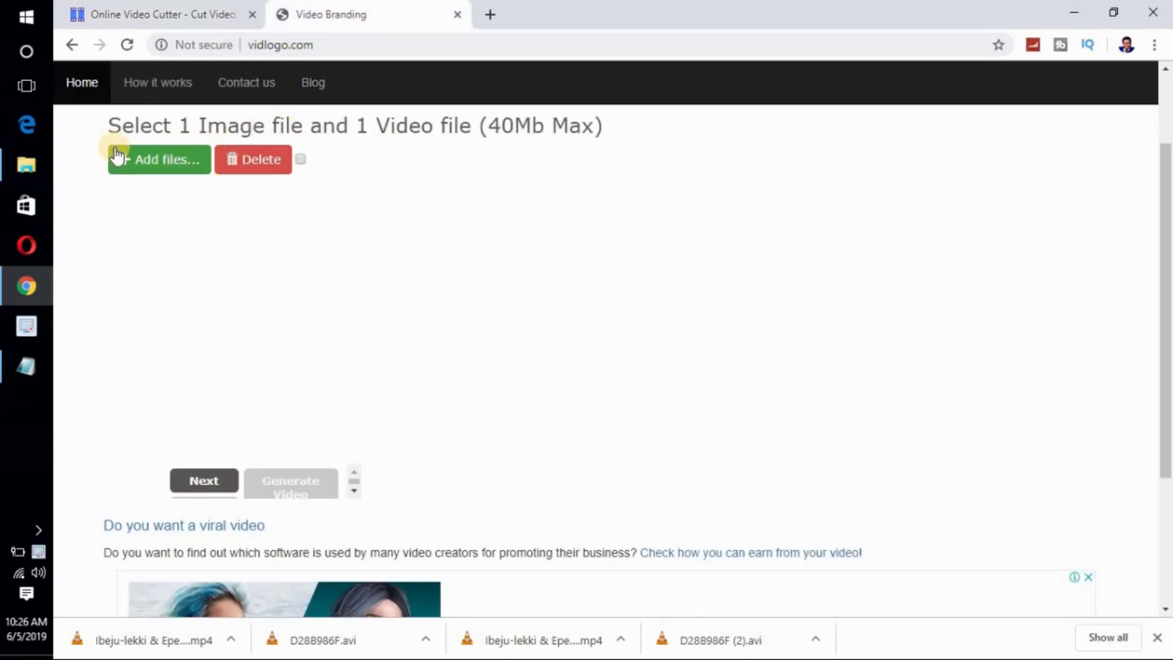
{"action": "left_click", "coordinate": [150, 162]}
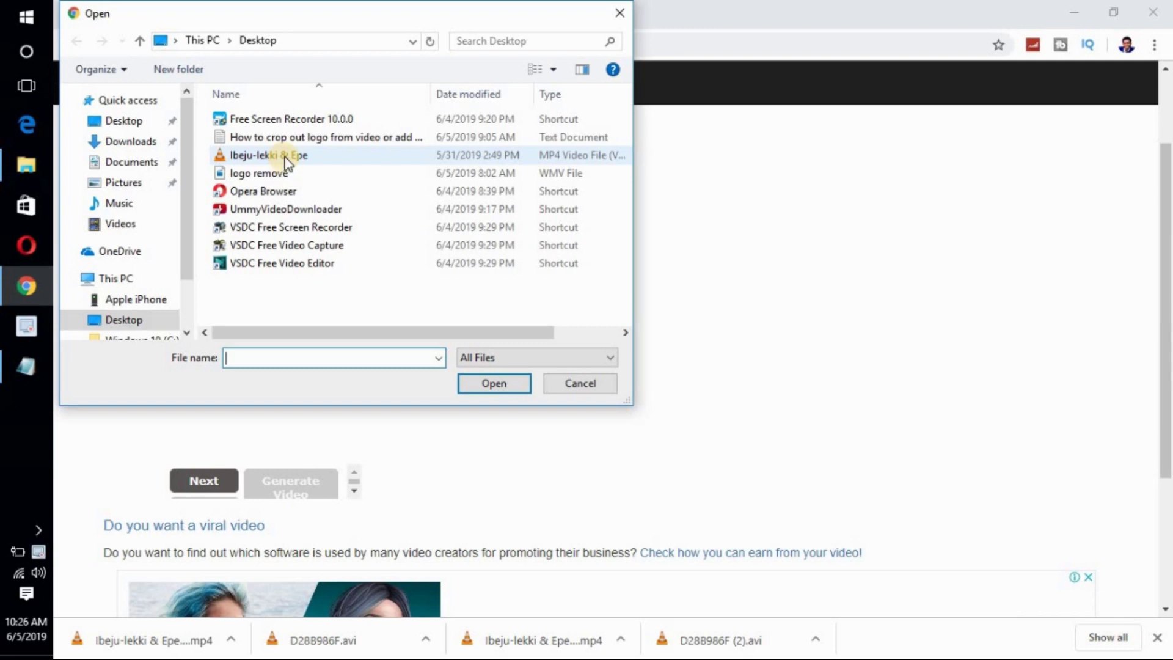
{"action": "left_click", "coordinate": [288, 158]}
{"action": "left_click", "coordinate": [487, 383]}
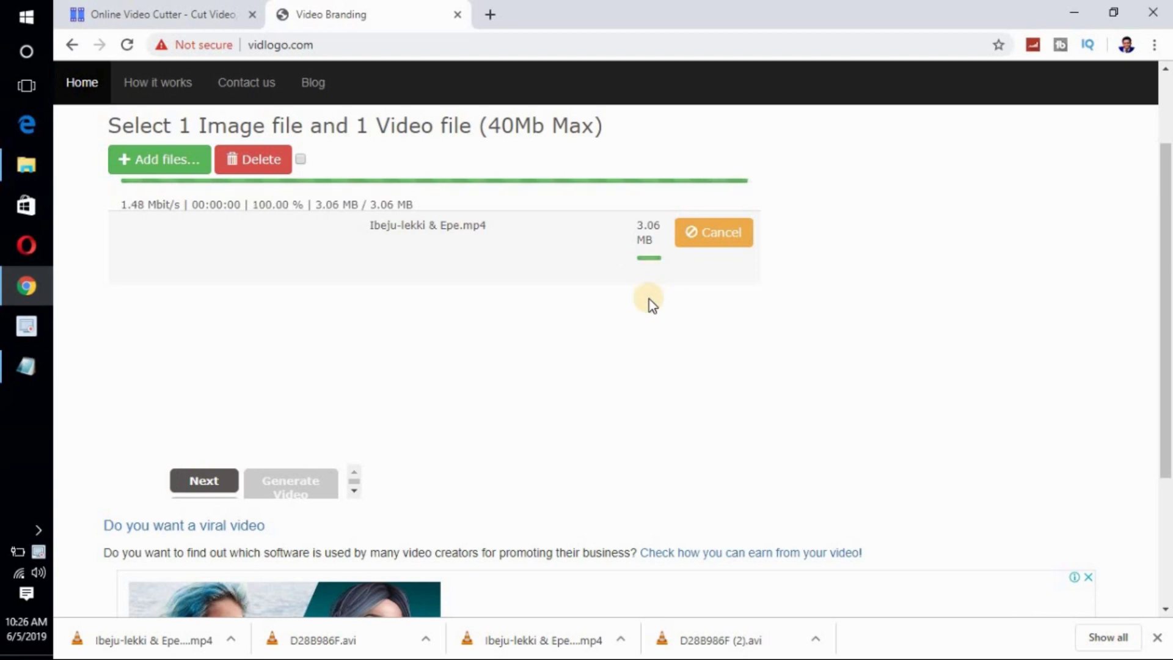
{"action": "left_click", "coordinate": [205, 481]}
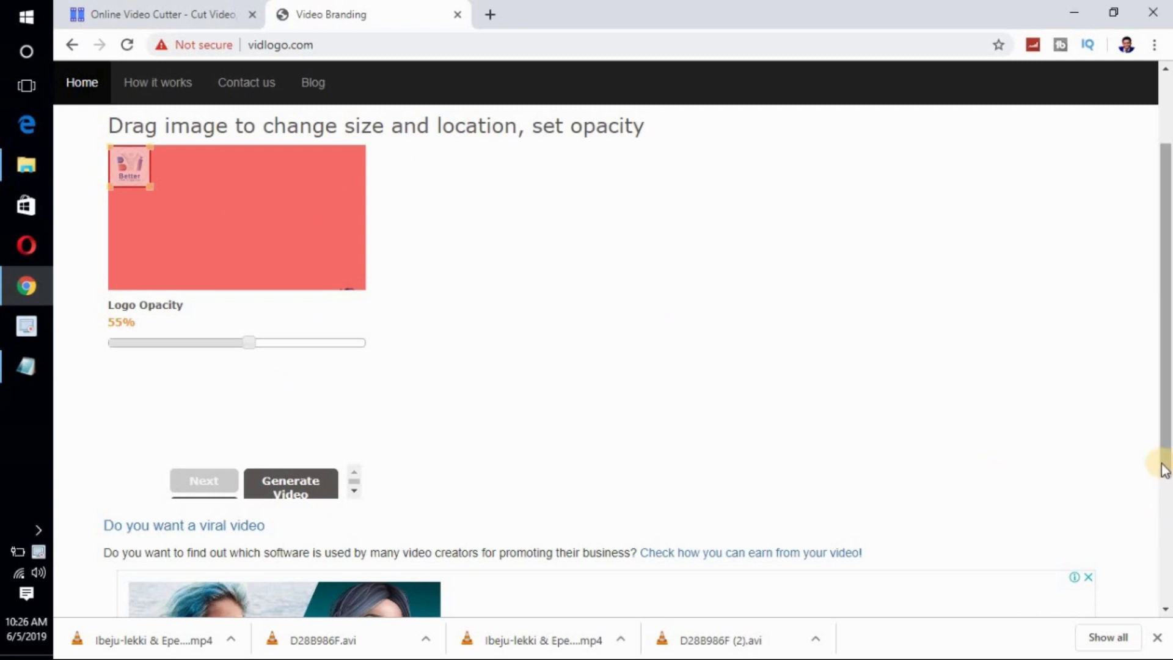
- Try to place the own logo over the video's existing logo in the lower-right corner of the frame
{"action": "left_click_drag", "start_coordinate": [1165, 464], "coordinate": [1163, 335]}
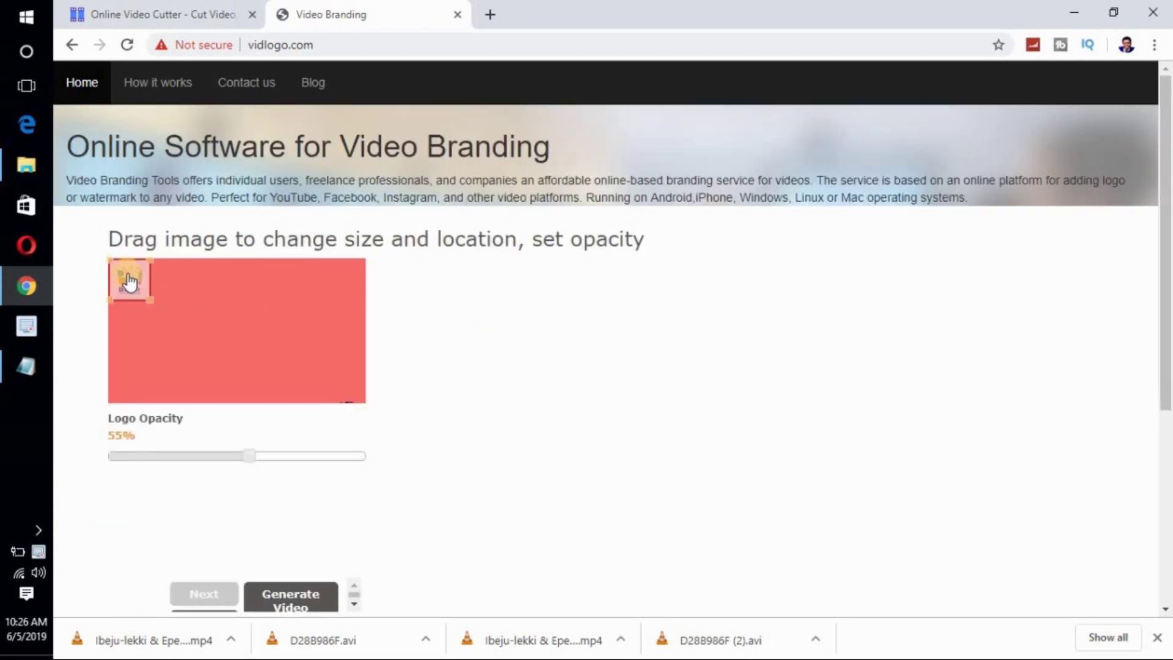
{"action": "left_click_drag", "start_coordinate": [125, 277], "coordinate": [352, 403]}
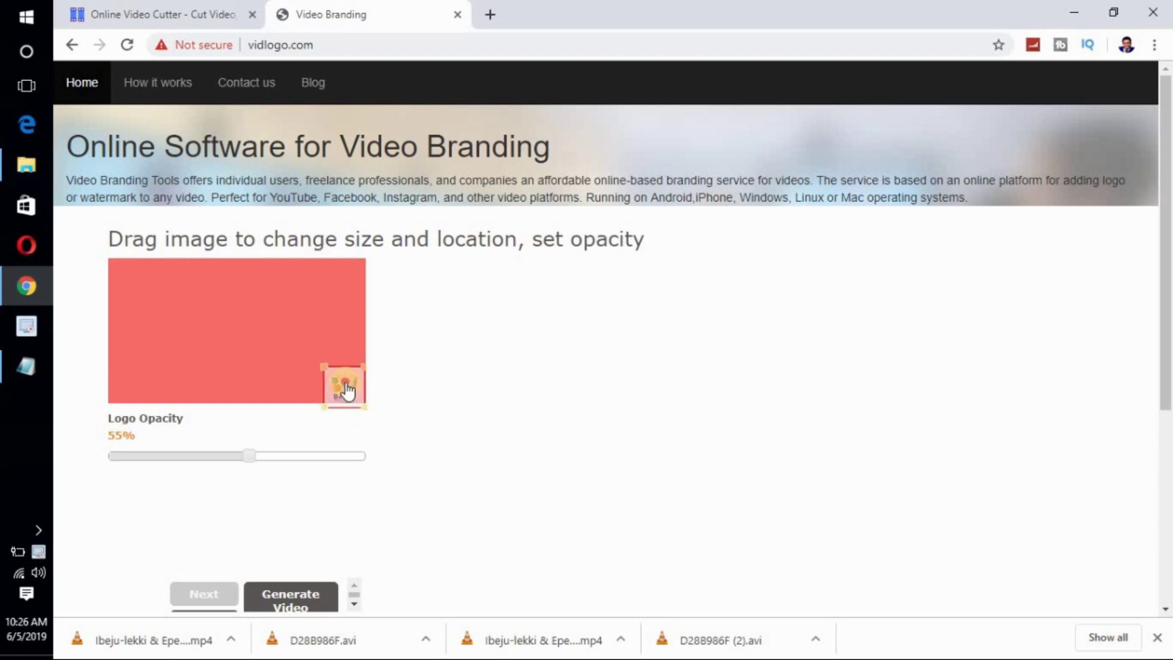
{"action": "left_click", "coordinate": [347, 436]}
{"action": "left_click_drag", "start_coordinate": [349, 394], "coordinate": [350, 387]}
- Reload the vidlogo.com page and return to the logo placement stage with the Ibeju-lekki__Epe.mp4 video
{"action": "left_click", "coordinate": [126, 44]}
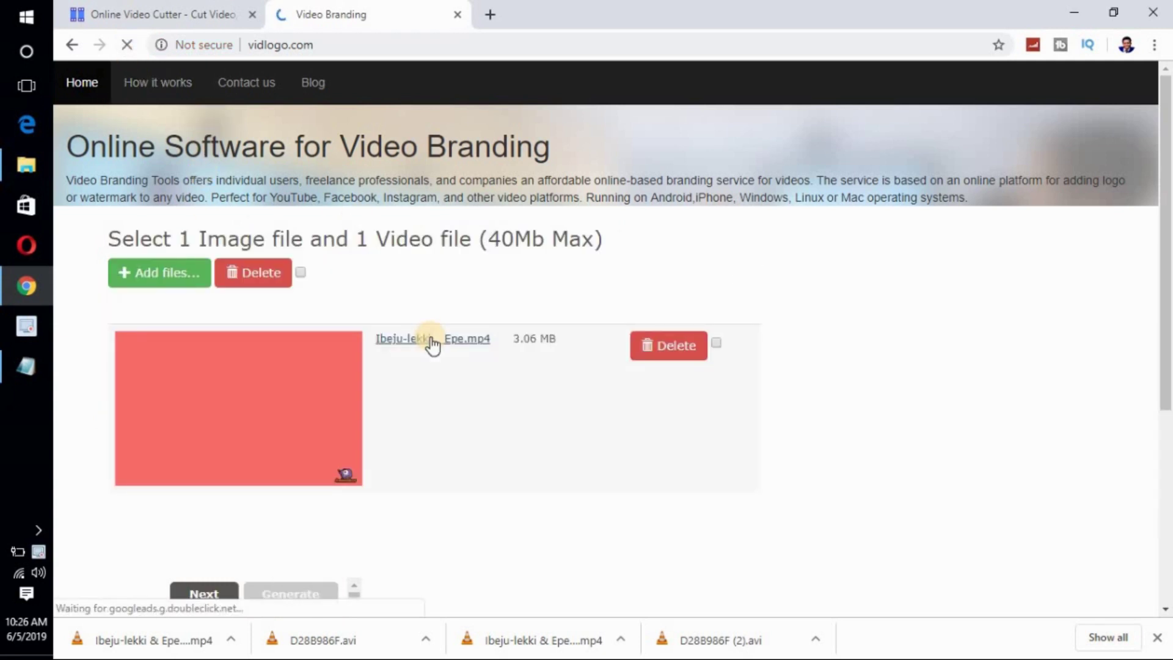
{"action": "scroll", "coordinate": [434, 451], "scroll_direction": "down", "scroll_amount": 4}
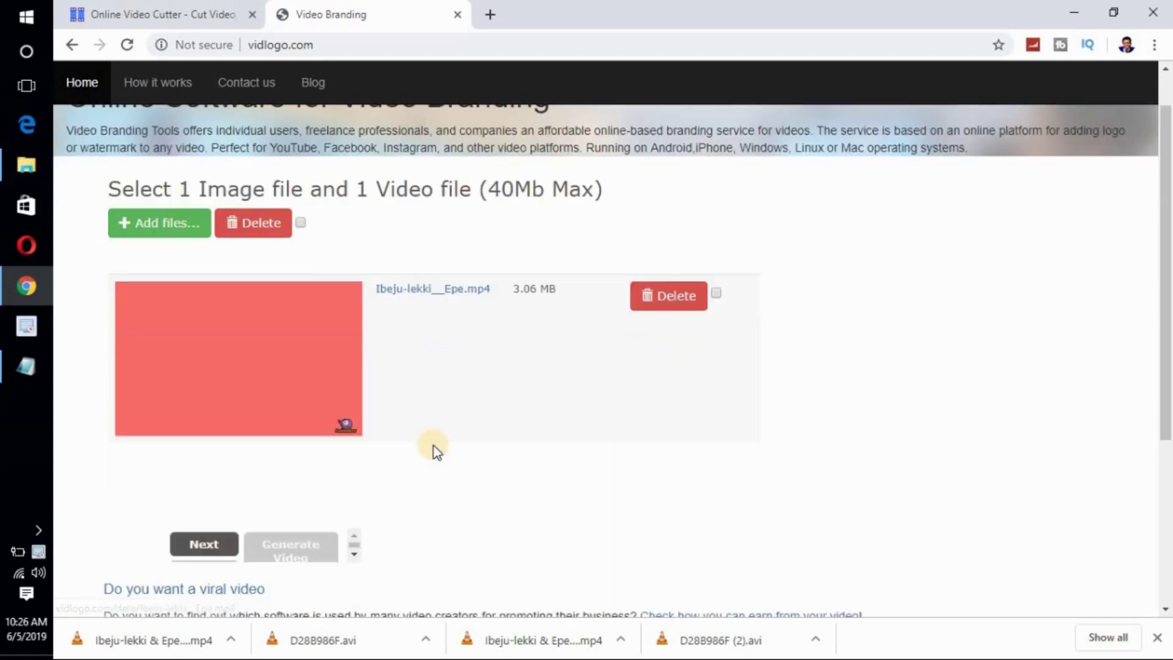
{"action": "scroll", "coordinate": [527, 325], "scroll_direction": "up", "scroll_amount": 3}
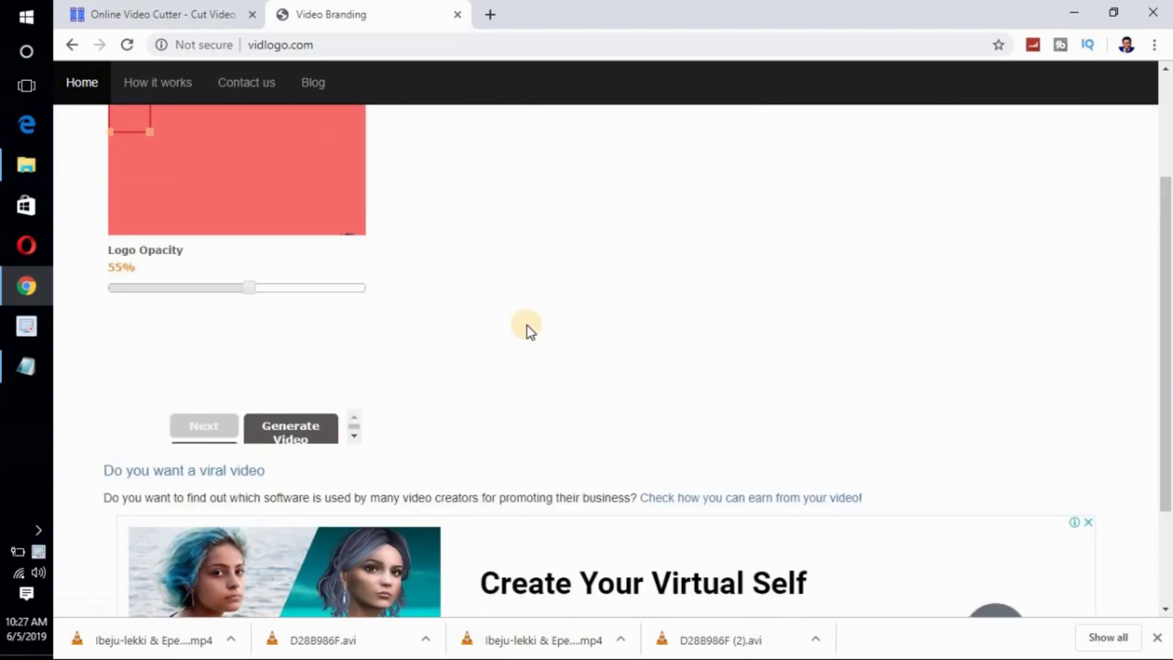
{"action": "scroll", "coordinate": [523, 438], "scroll_direction": "up", "scroll_amount": 2}
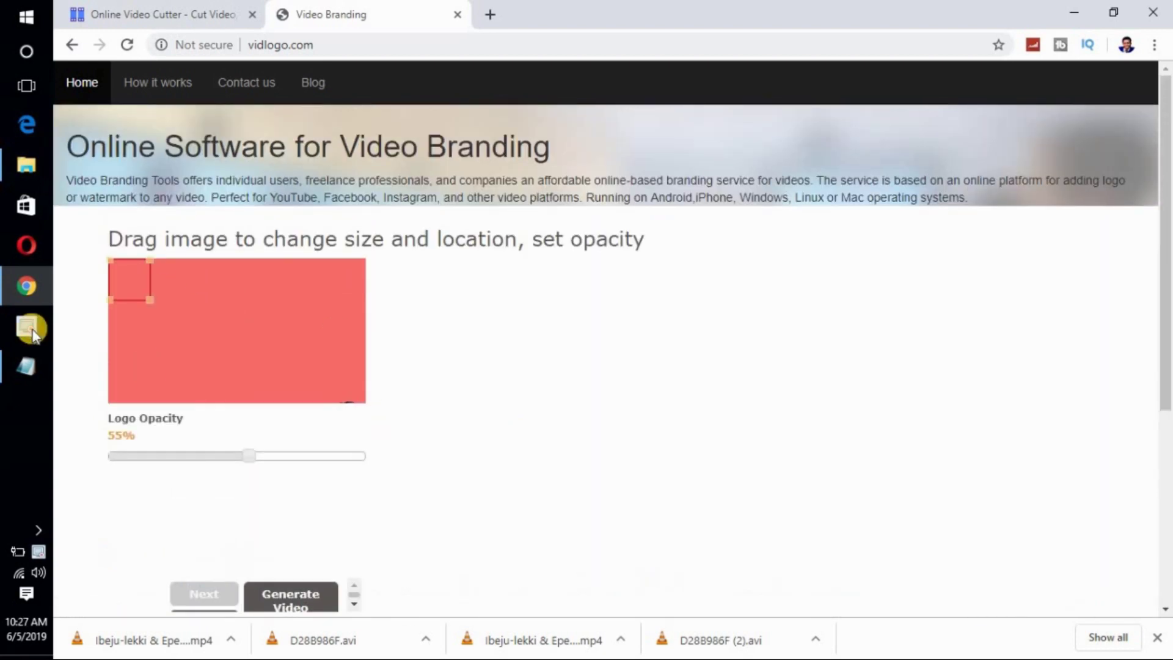
- Position the logo frame over the existing logo in the video's lower-right corner, and set the logo opacity to 100%
{"action": "left_click", "coordinate": [129, 291]}
{"action": "left_click_drag", "start_coordinate": [138, 291], "coordinate": [367, 419]}
{"action": "left_click", "coordinate": [351, 383]}
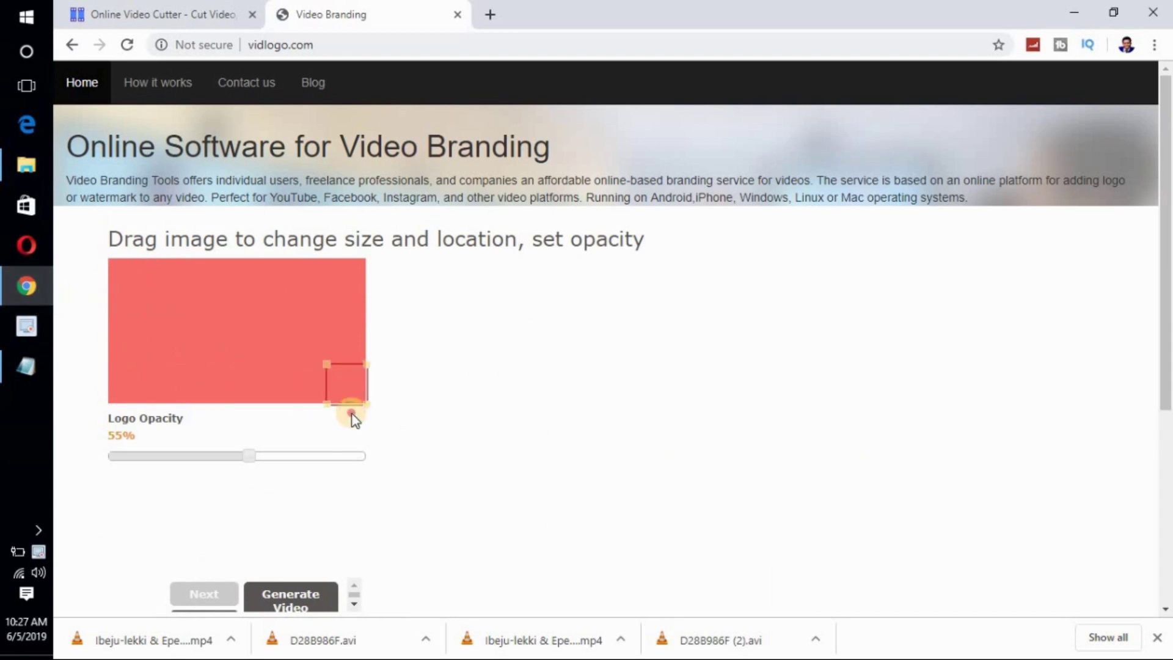
{"action": "left_click_drag", "start_coordinate": [337, 382], "coordinate": [340, 390]}
{"action": "left_click_drag", "start_coordinate": [251, 457], "coordinate": [483, 457]}
{"action": "left_click_drag", "start_coordinate": [347, 392], "coordinate": [347, 396]}
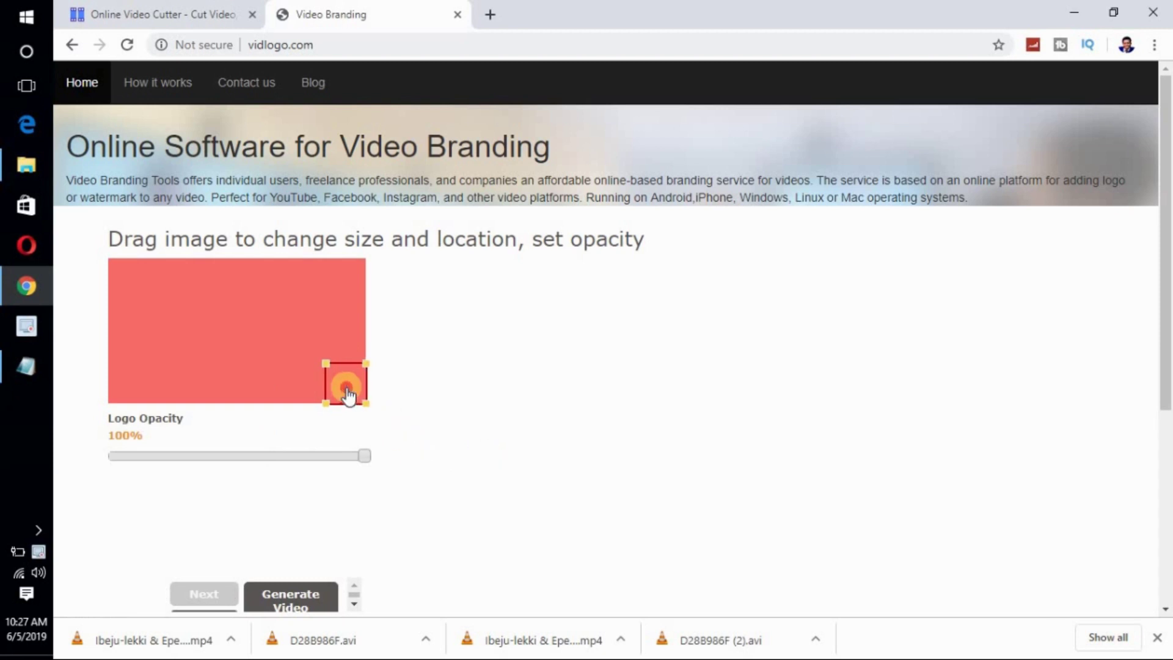
- Put the bb uu image from the DESKTOP folder into the logo frame, and generate the branded video
{"action": "left_click", "coordinate": [25, 163]}
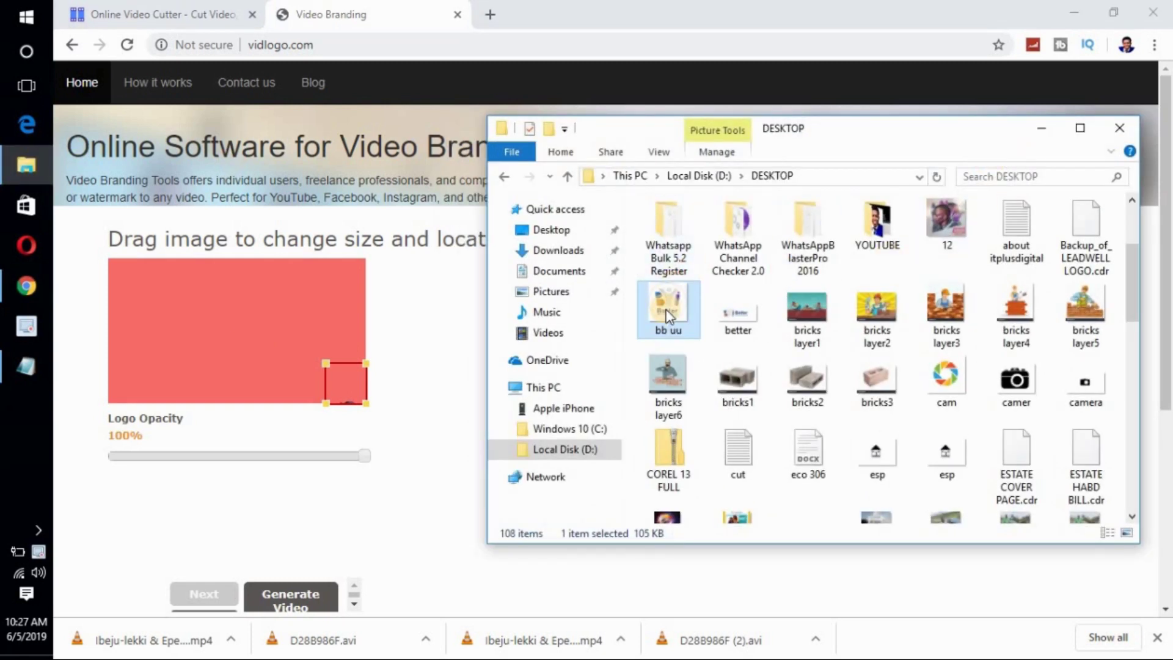
{"action": "left_click_drag", "start_coordinate": [668, 315], "coordinate": [348, 388]}
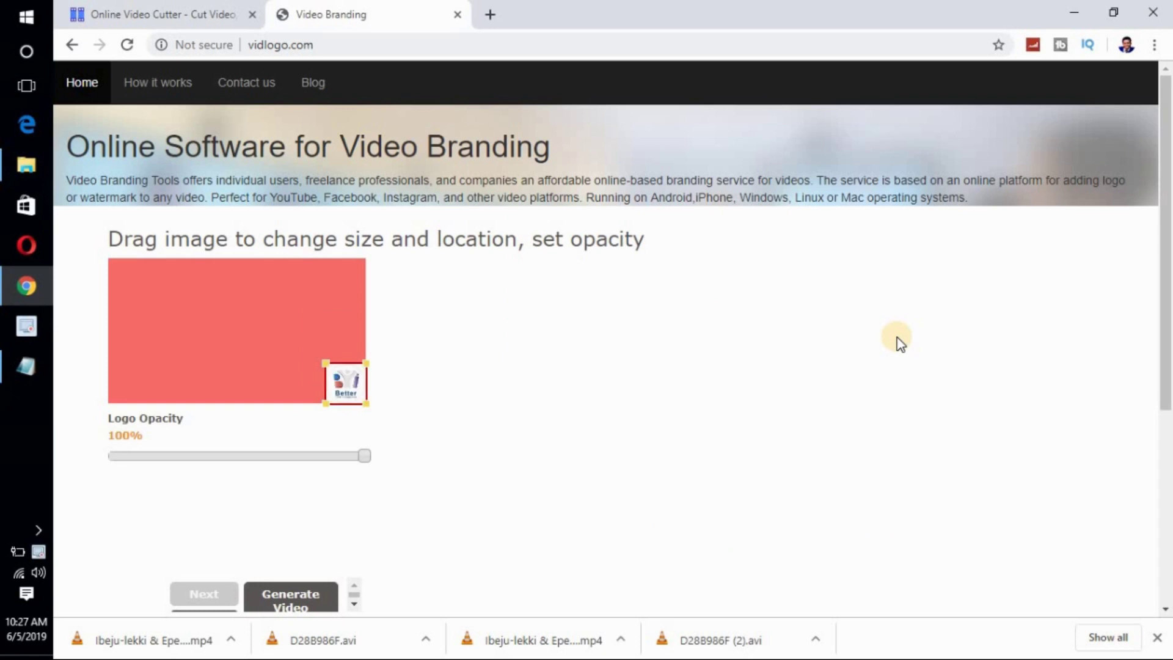
{"action": "left_click_drag", "start_coordinate": [1164, 264], "coordinate": [1160, 319]}
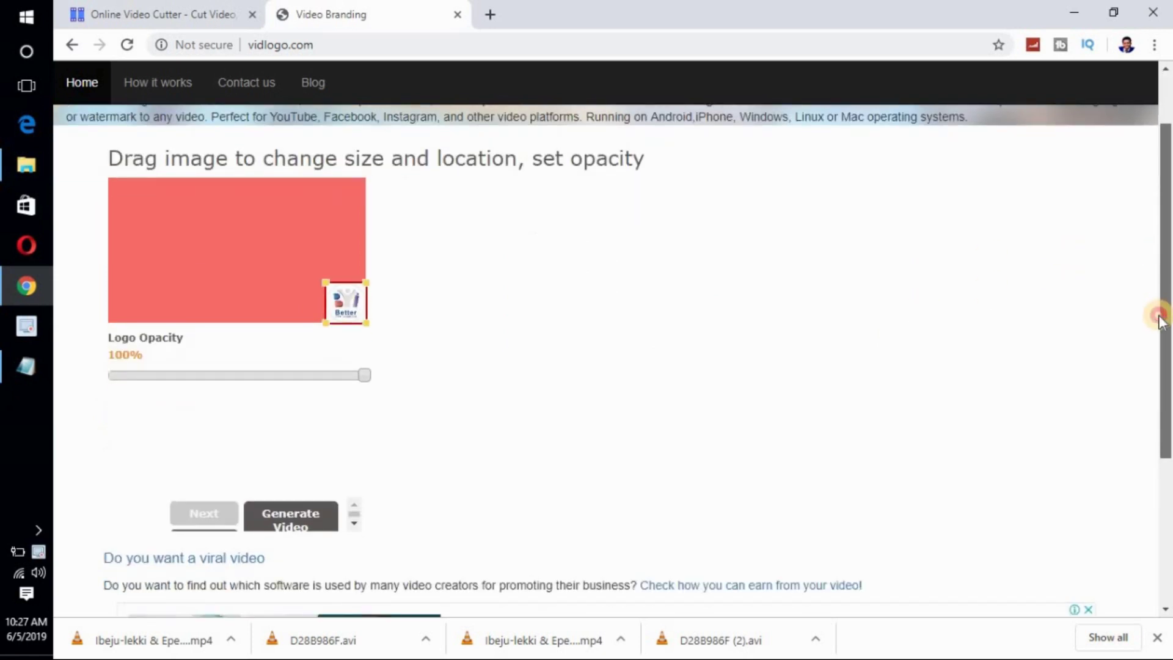
{"action": "left_click", "coordinate": [298, 524]}
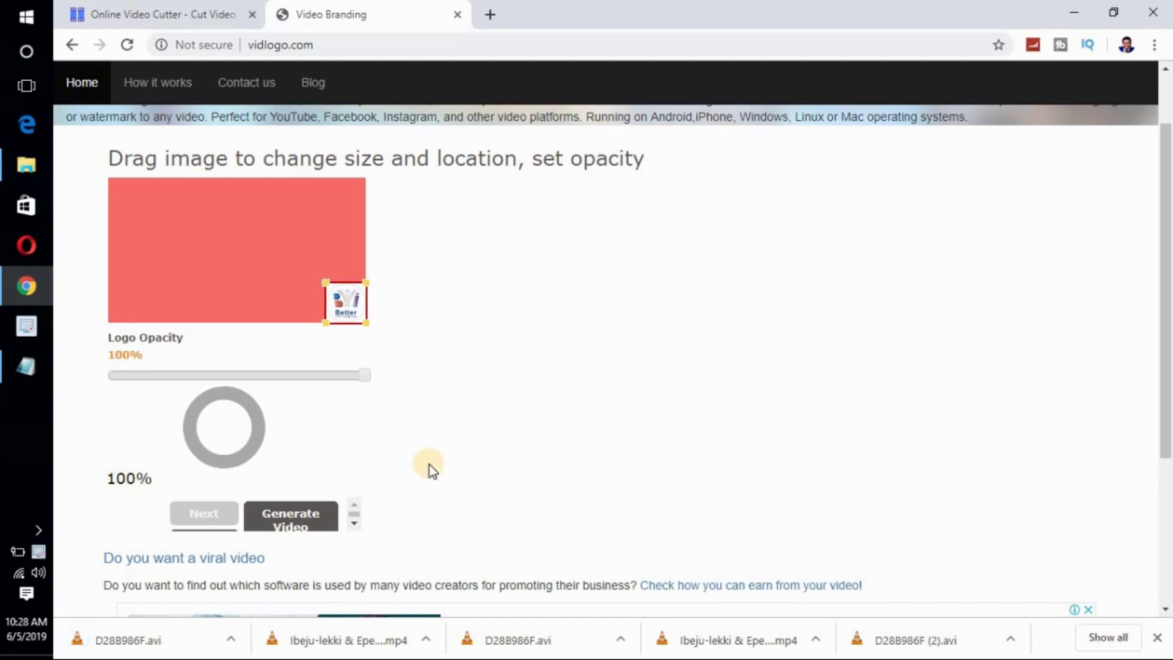
- Open the downloaded D28B986F.avi in VLC, check the new logo at several points up to the Animaker closing scene, and close the player
{"action": "left_click", "coordinate": [142, 640]}
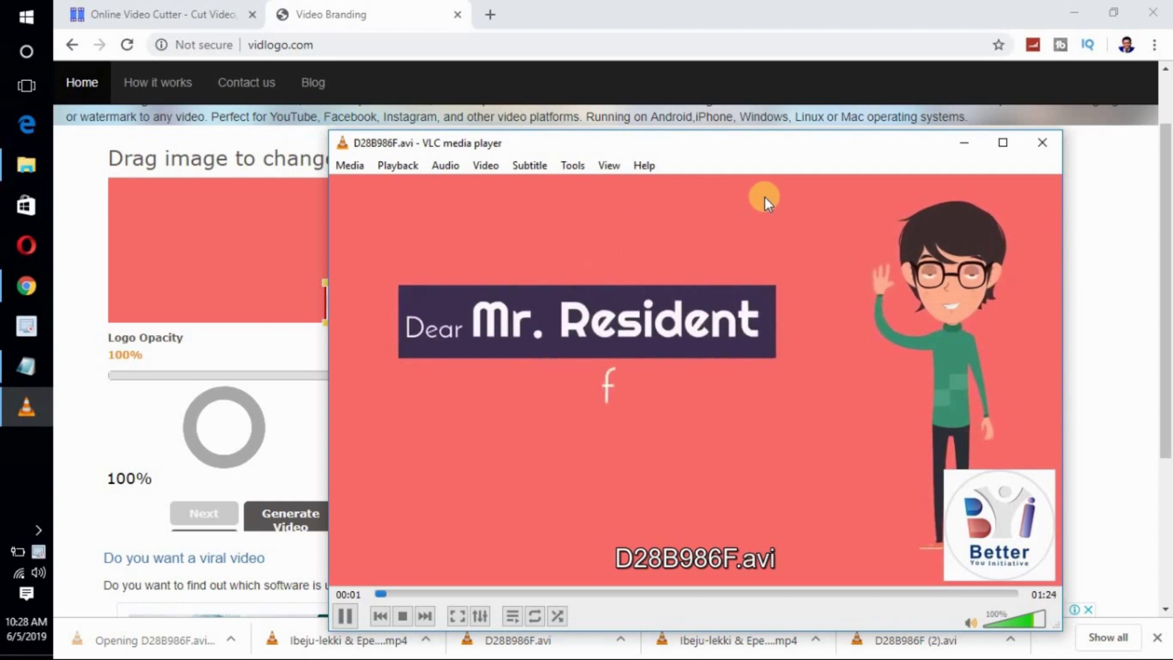
{"action": "left_click_drag", "start_coordinate": [747, 139], "coordinate": [648, 87]}
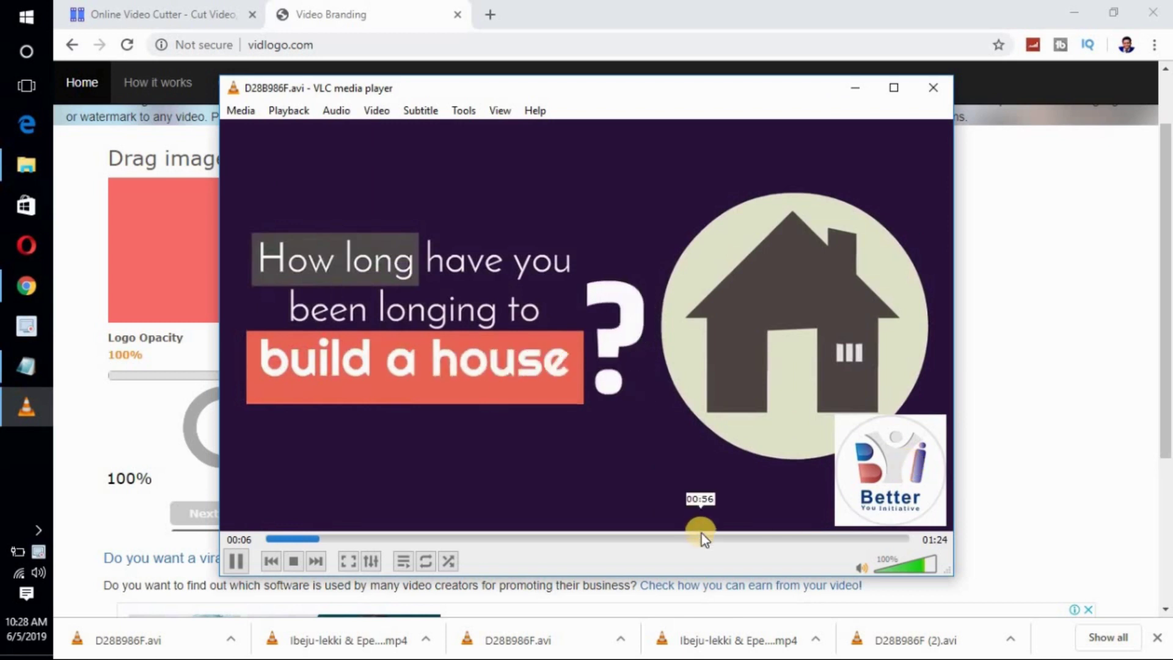
{"action": "left_click", "coordinate": [702, 538]}
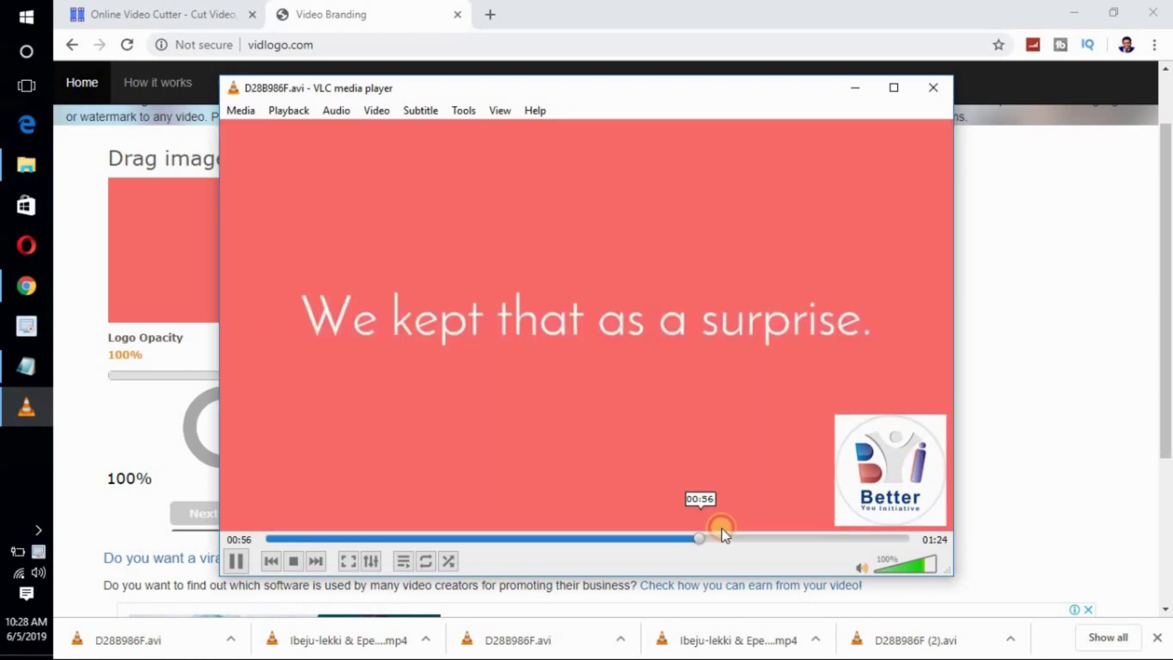
{"action": "left_click", "coordinate": [823, 540]}
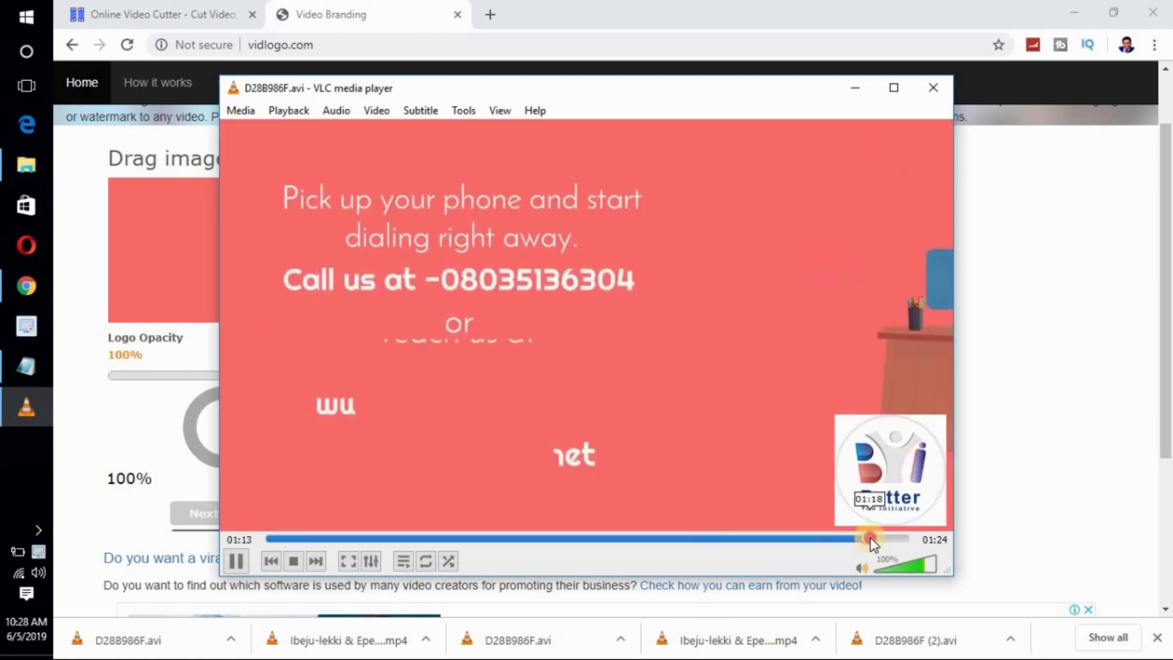
{"action": "left_click", "coordinate": [868, 539]}
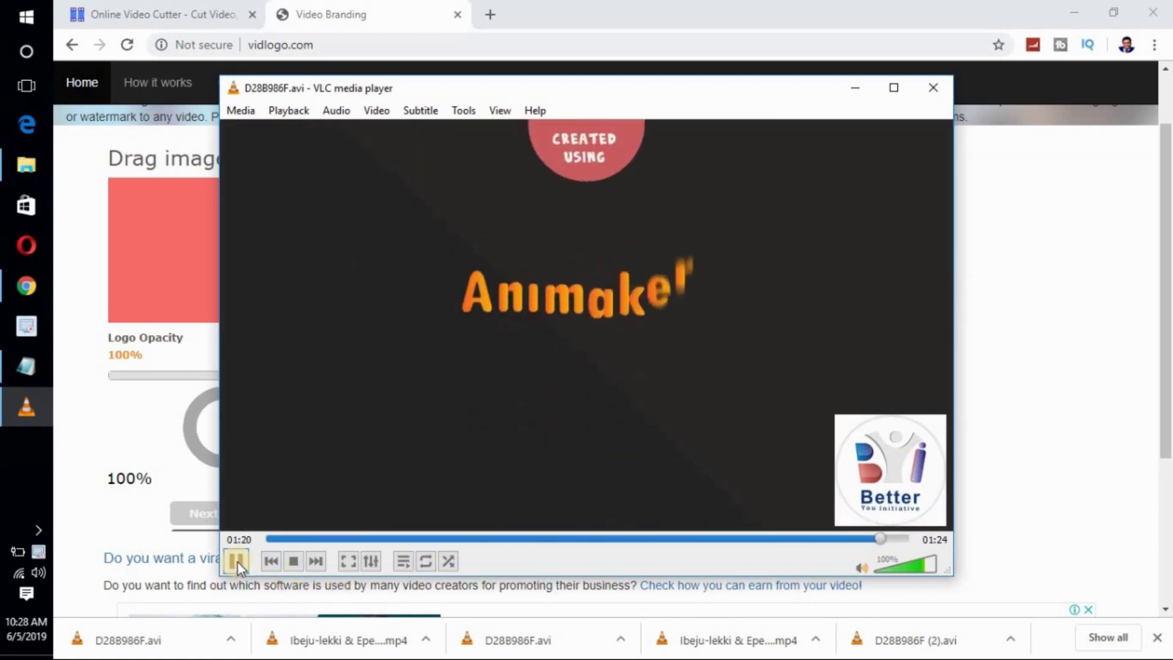
{"action": "left_click", "coordinate": [237, 561]}
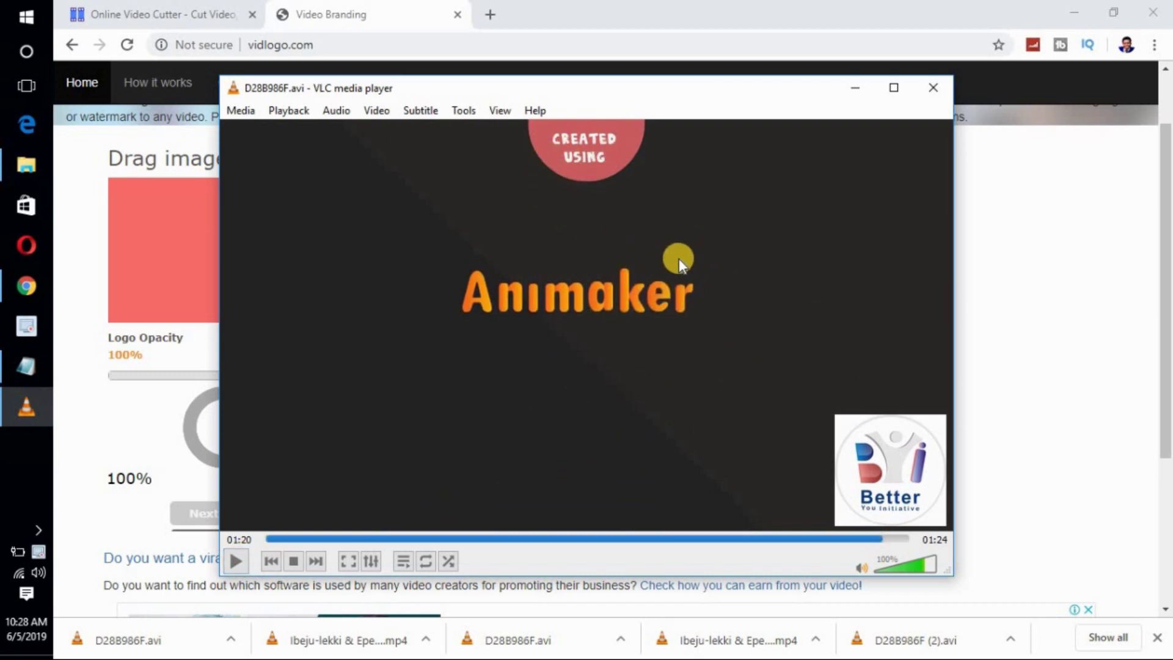
{"action": "left_click", "coordinate": [932, 90]}
- Switch to online-video-cutter.com, dismiss the finished export, and end editing of the previous video
{"action": "left_click", "coordinate": [125, 13]}
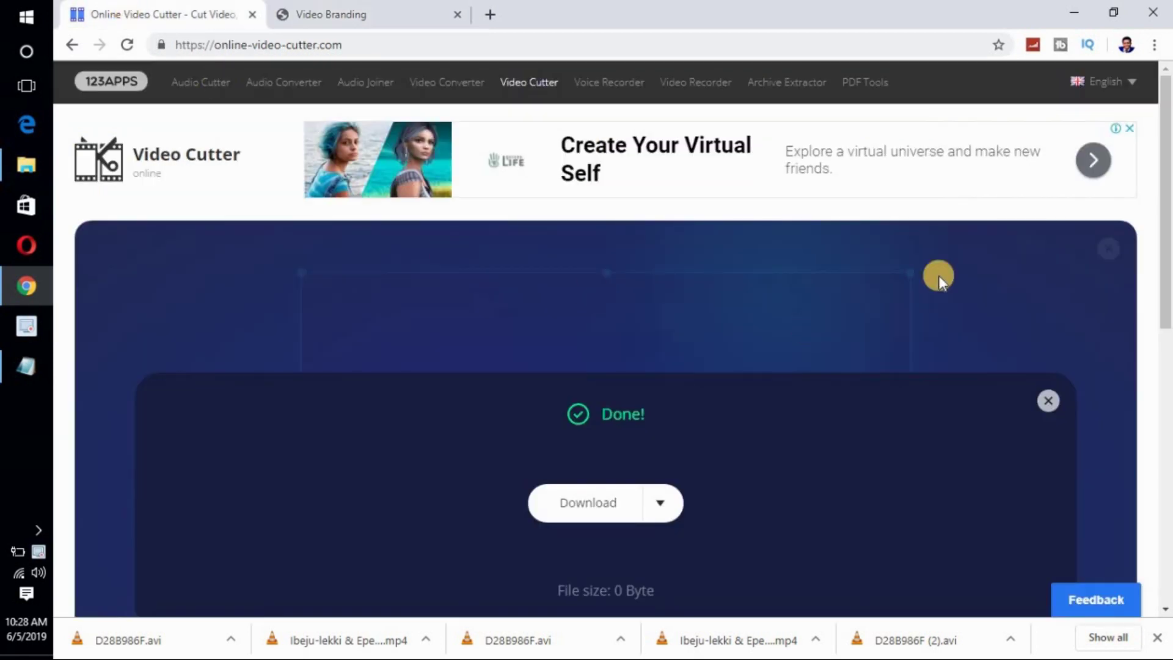
{"action": "left_click", "coordinate": [1044, 396]}
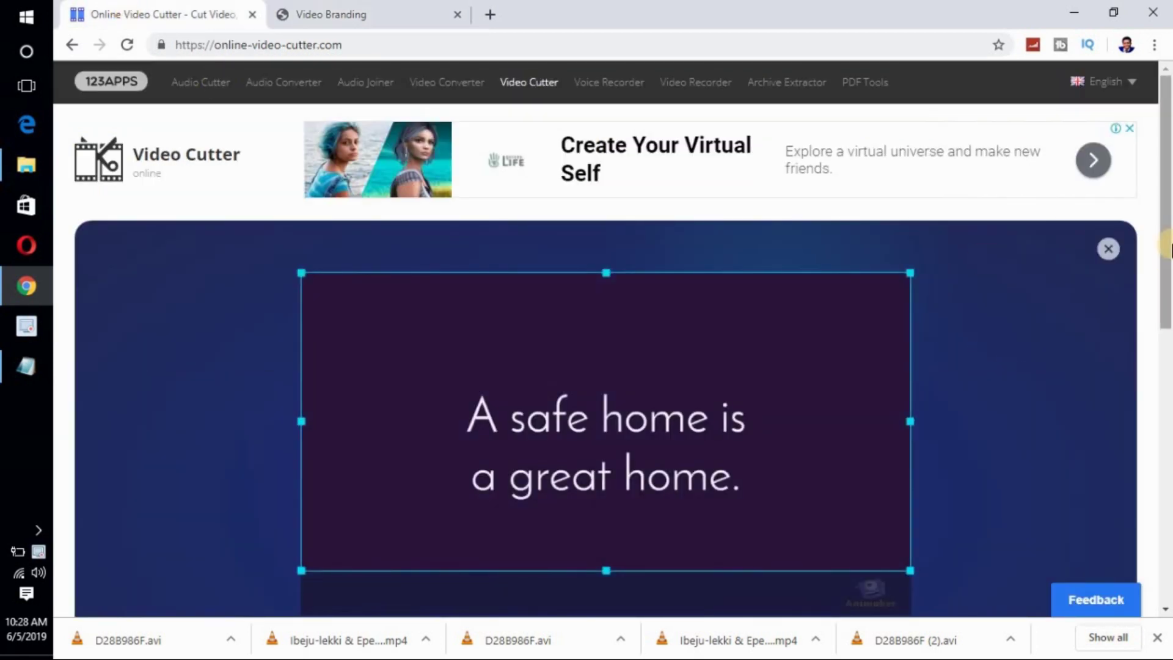
{"action": "left_click", "coordinate": [1103, 250]}
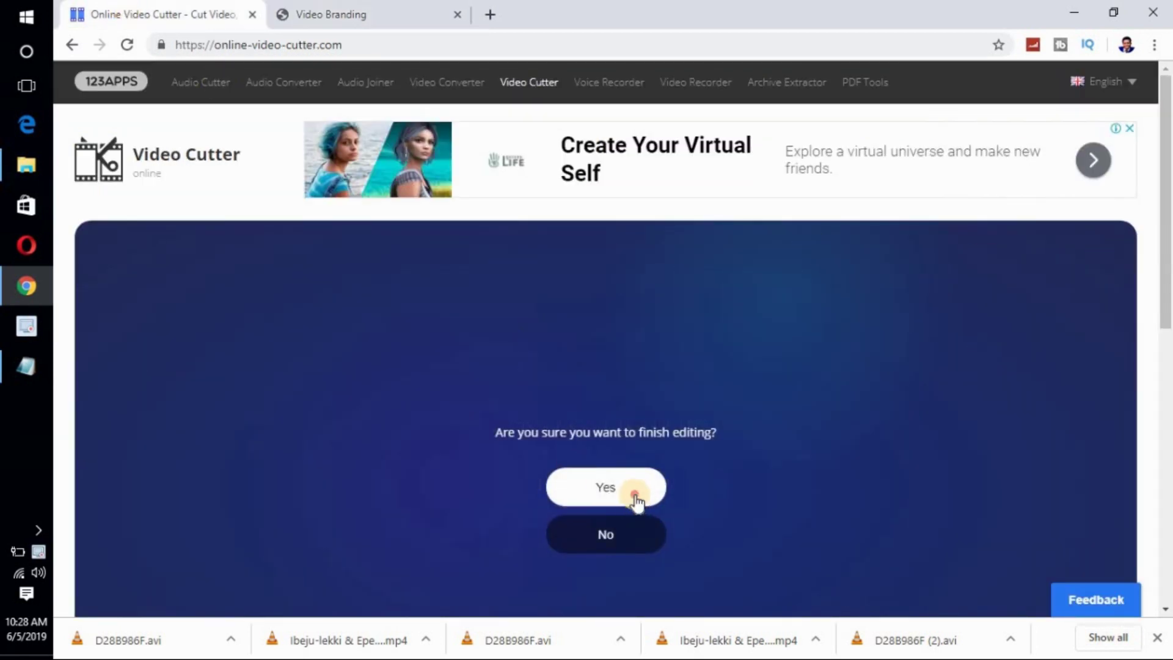
{"action": "left_click", "coordinate": [639, 492]}
{"action": "scroll", "coordinate": [1161, 153], "scroll_direction": "down", "scroll_amount": 1}
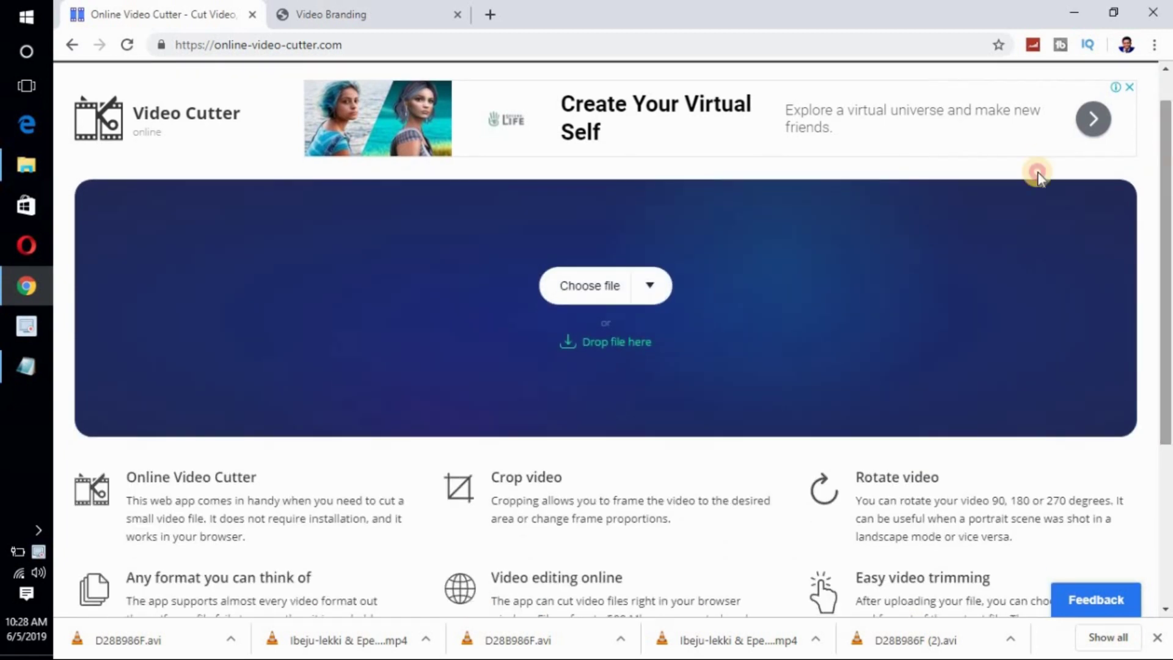
- Load the branded video D28B986F from the Downloads folder into the video cutter
{"action": "left_click", "coordinate": [563, 285]}
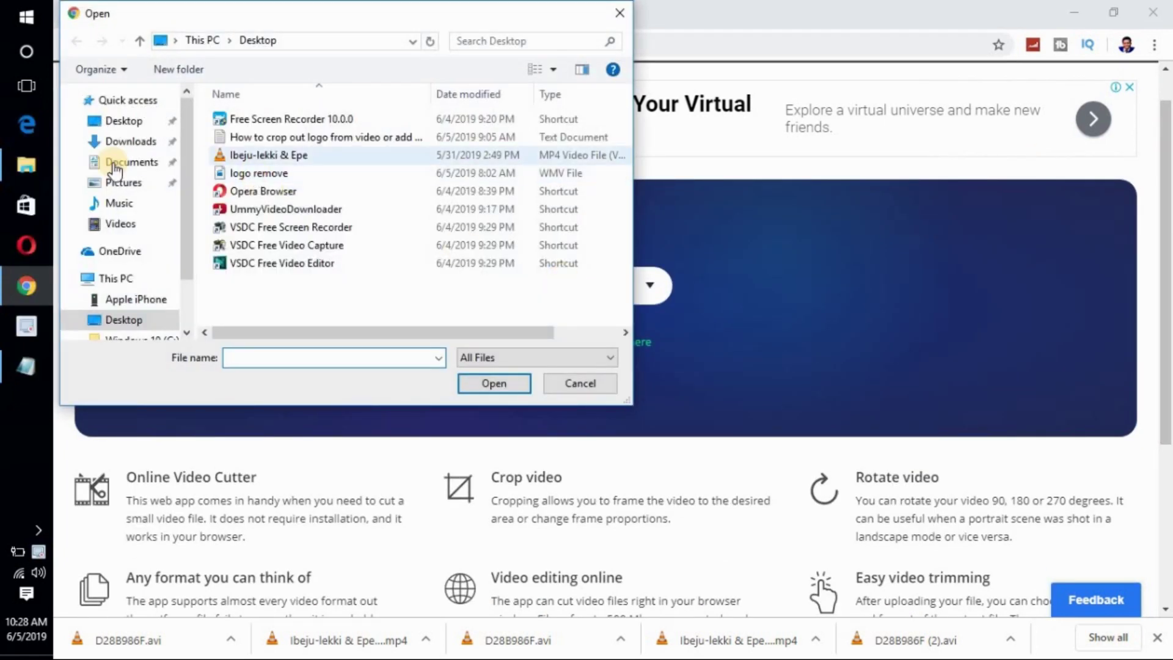
{"action": "left_click", "coordinate": [132, 143]}
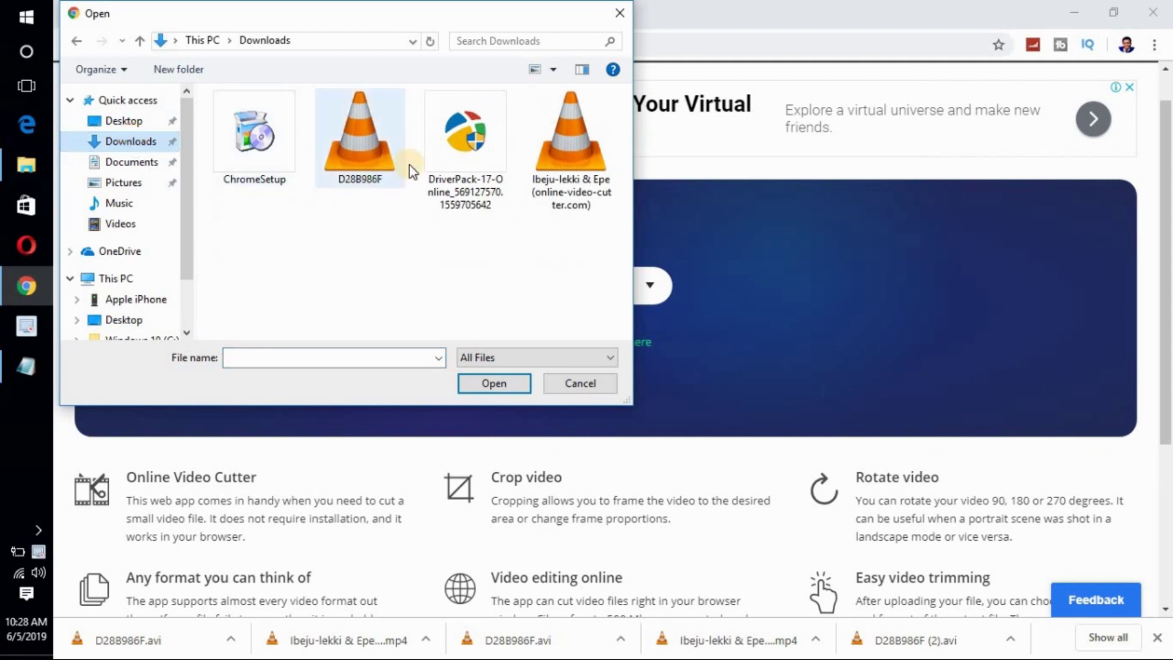
{"action": "left_click", "coordinate": [357, 161]}
{"action": "left_click", "coordinate": [496, 387]}
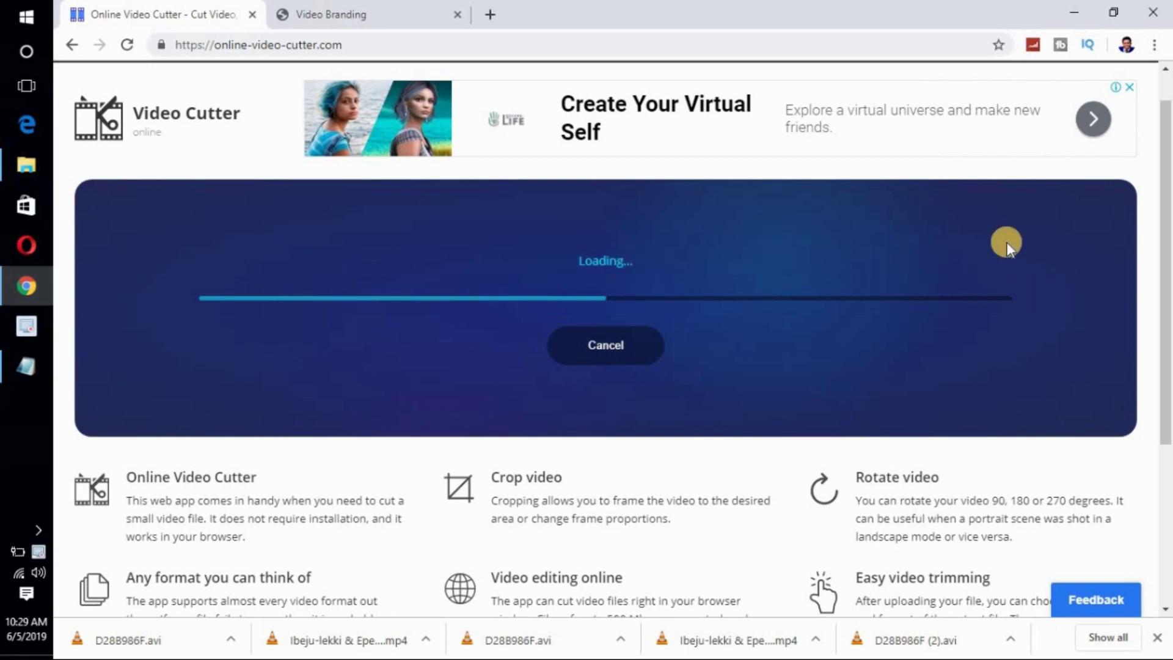
{"action": "left_click_drag", "start_coordinate": [1168, 209], "coordinate": [1168, 163]}
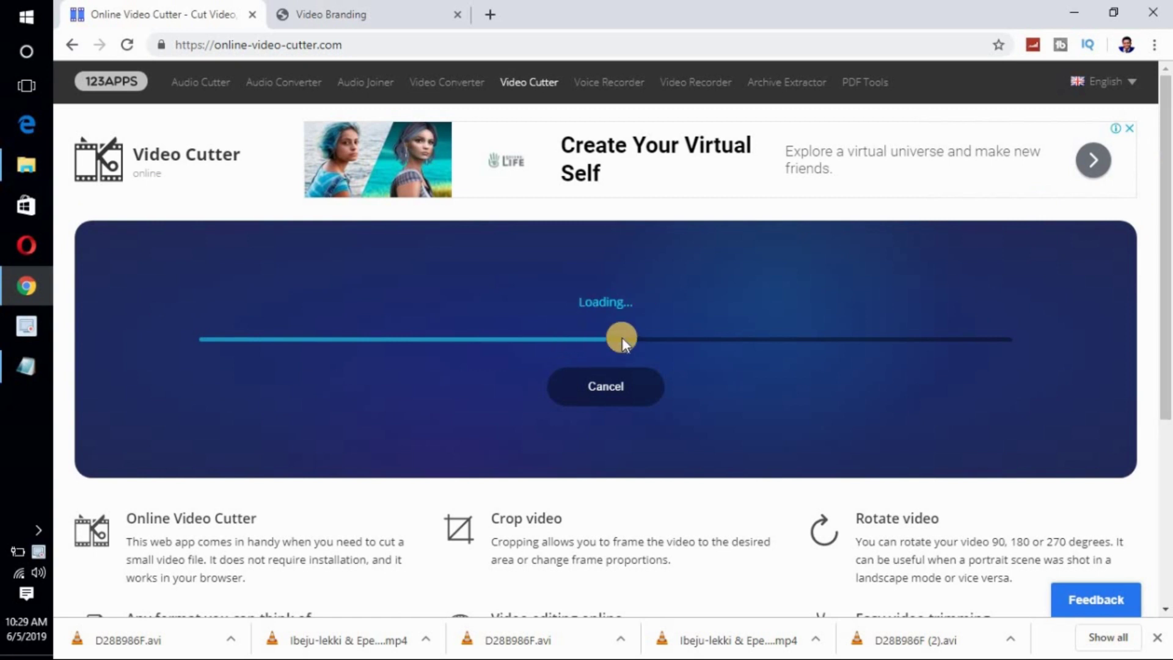
{"action": "left_click", "coordinate": [386, 13]}
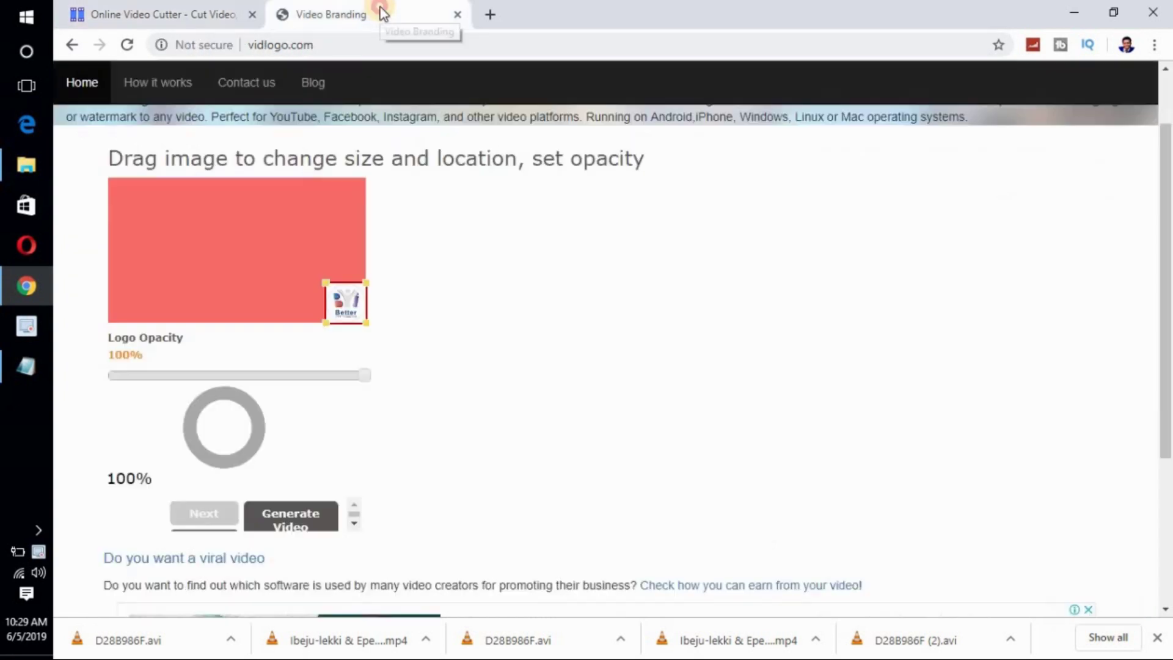
{"action": "left_click", "coordinate": [200, 11]}
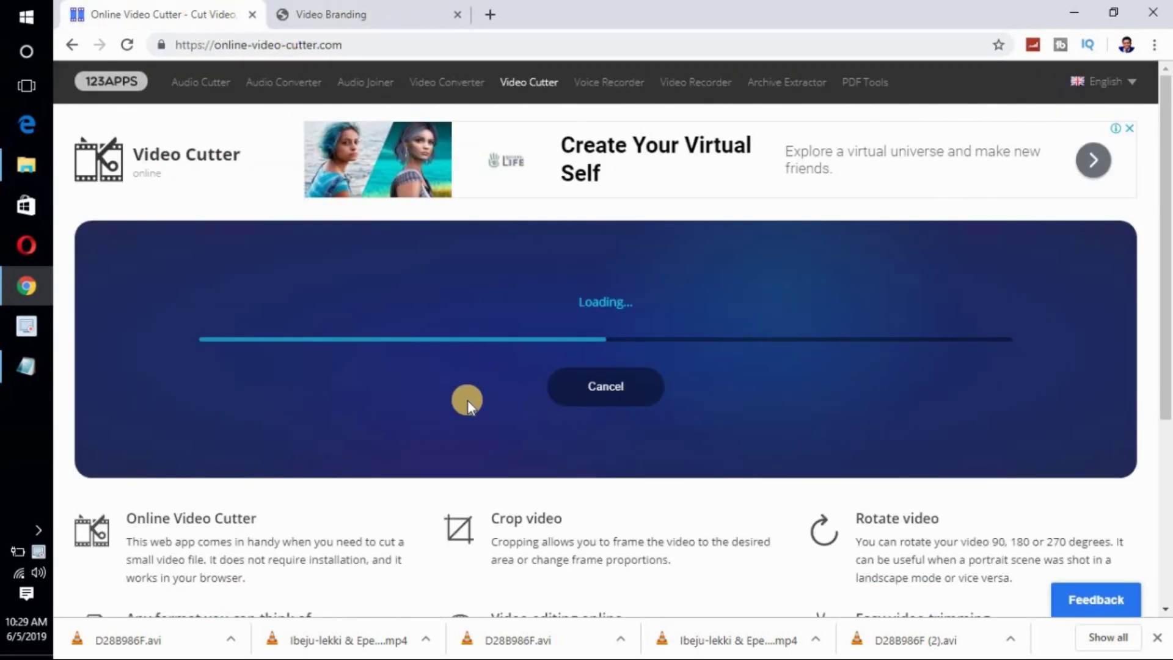
{"action": "mouse_move", "coordinate": [26, 368]}
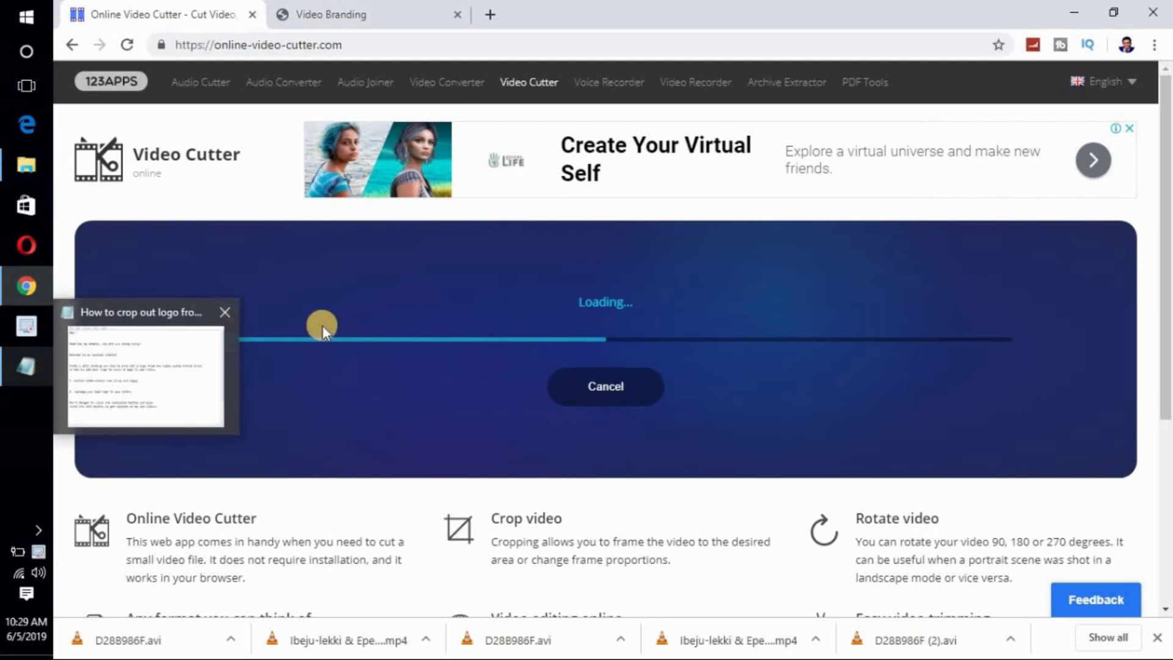
{"action": "left_click", "coordinate": [362, 18]}
{"action": "left_click", "coordinate": [200, 22]}
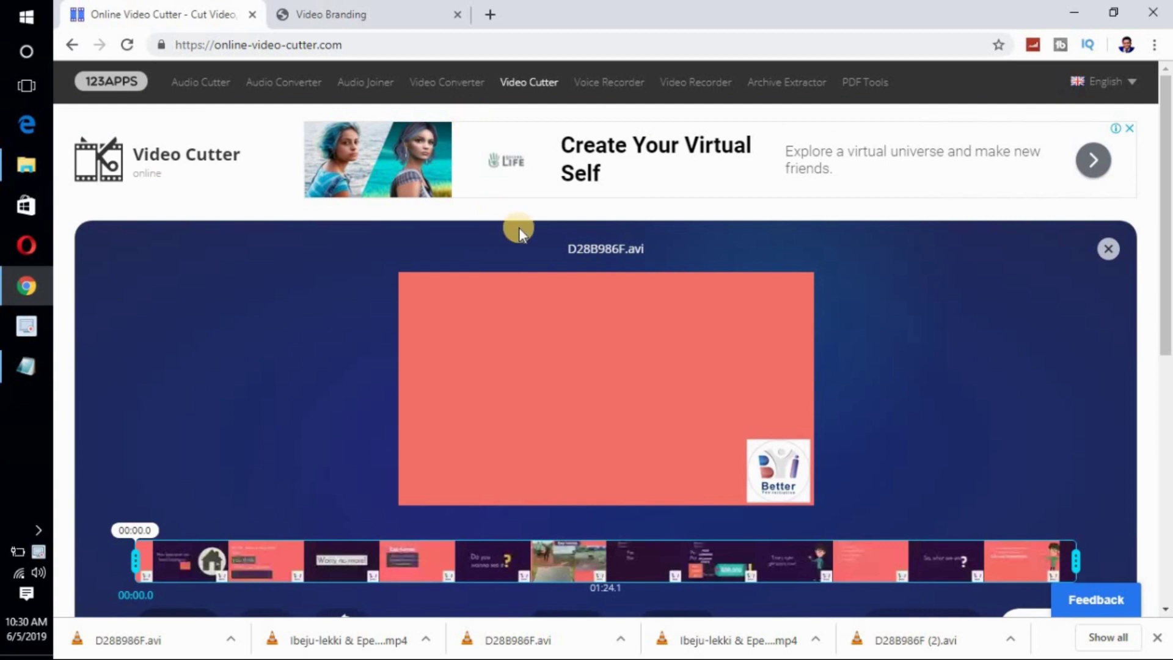
- Preview the branded video at several points up to the Animaker closing scene, and pause it there
{"action": "left_click_drag", "start_coordinate": [1164, 229], "coordinate": [1164, 245]}
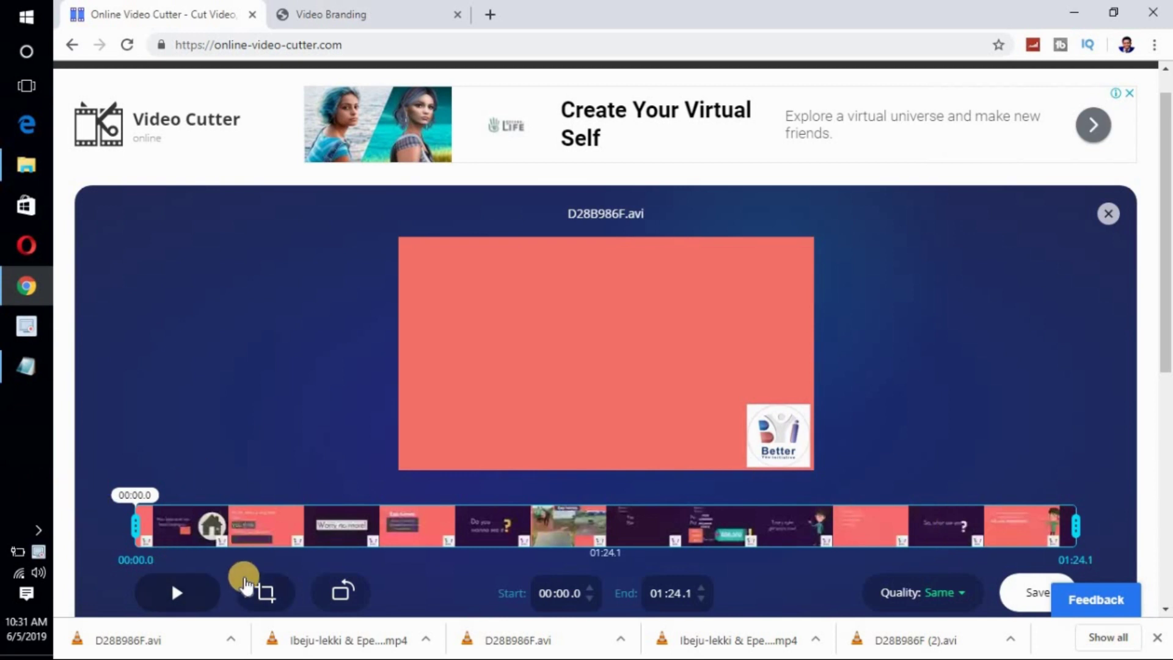
{"action": "left_click", "coordinate": [163, 594]}
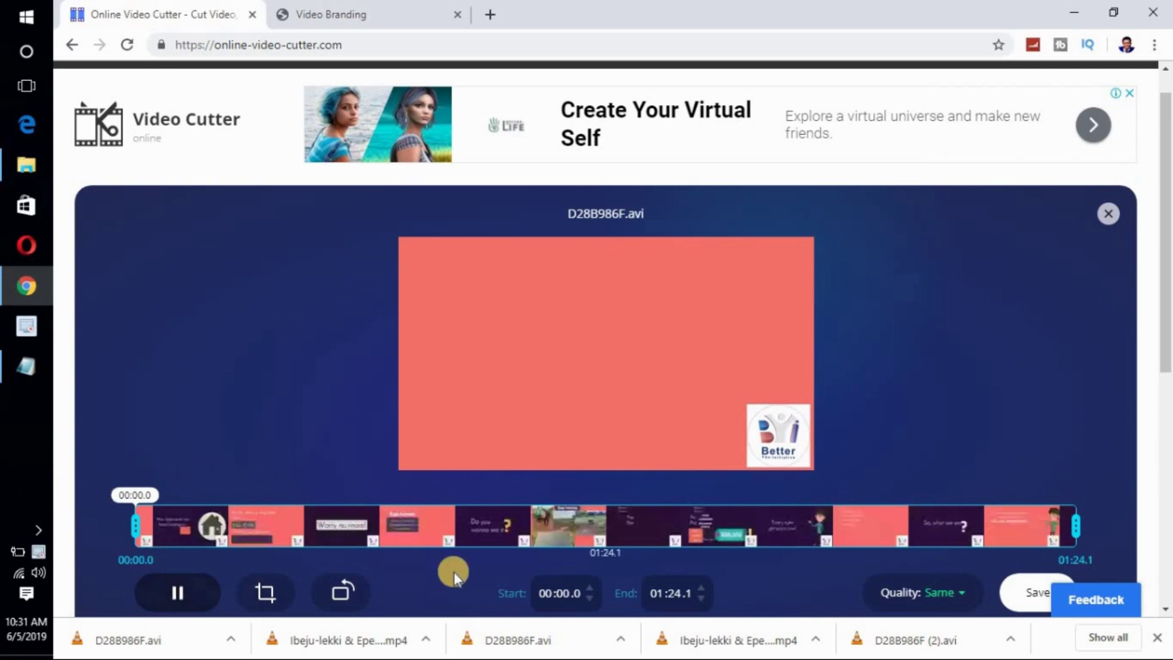
{"action": "left_click", "coordinate": [687, 516]}
{"action": "left_click", "coordinate": [948, 519]}
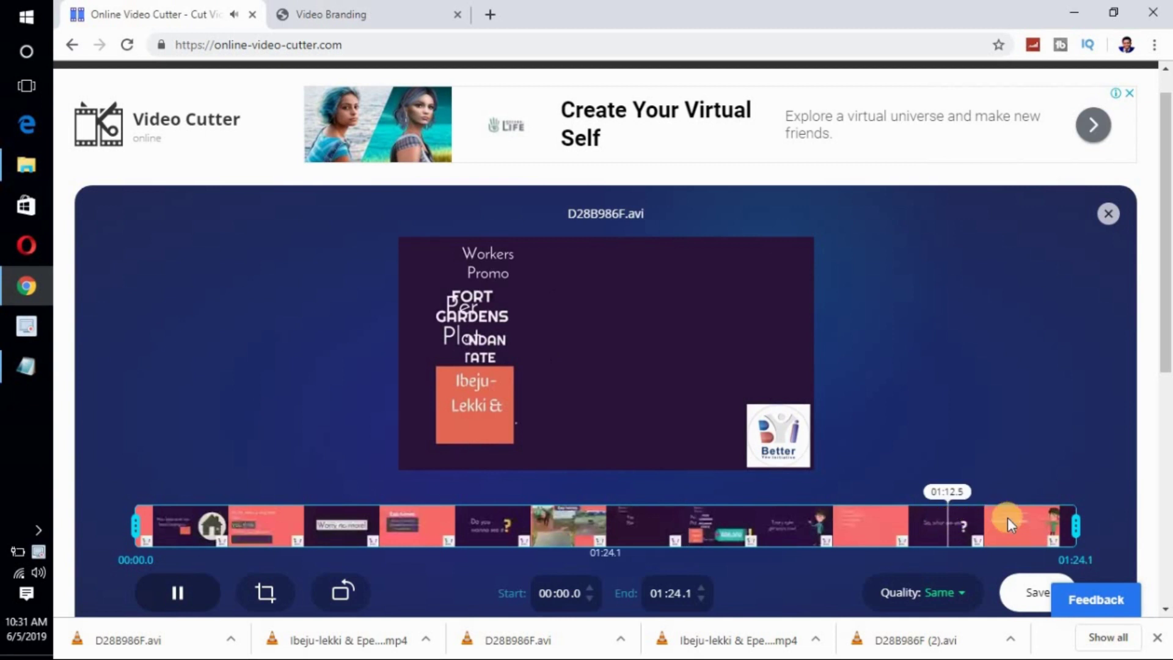
{"action": "left_click", "coordinate": [1022, 520]}
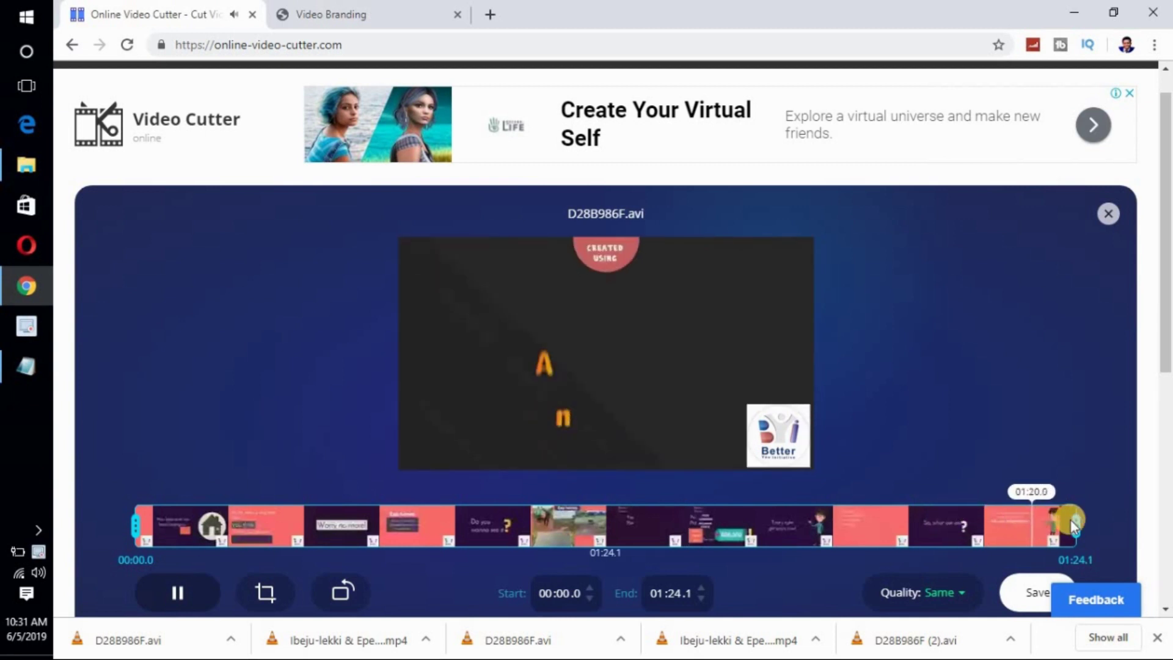
{"action": "left_click", "coordinate": [172, 584]}
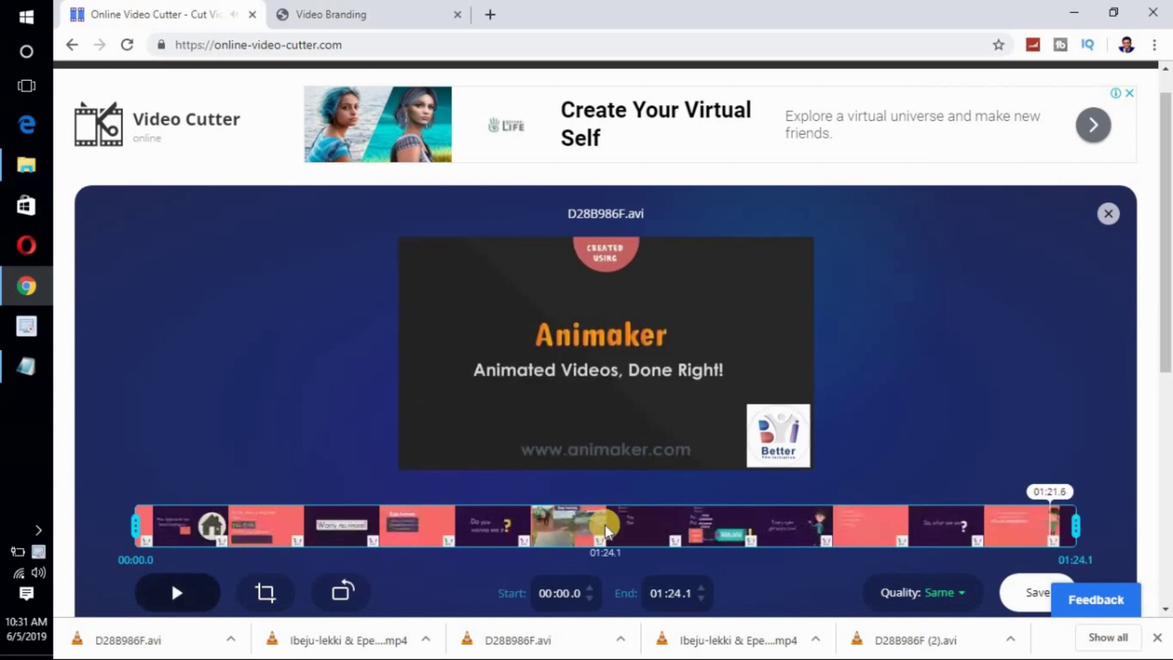
- Trim the branded video's end to 01:18.5 to cut off the Animaker closing scene, then save and download the result
{"action": "left_click_drag", "start_coordinate": [1076, 526], "coordinate": [1015, 527]}
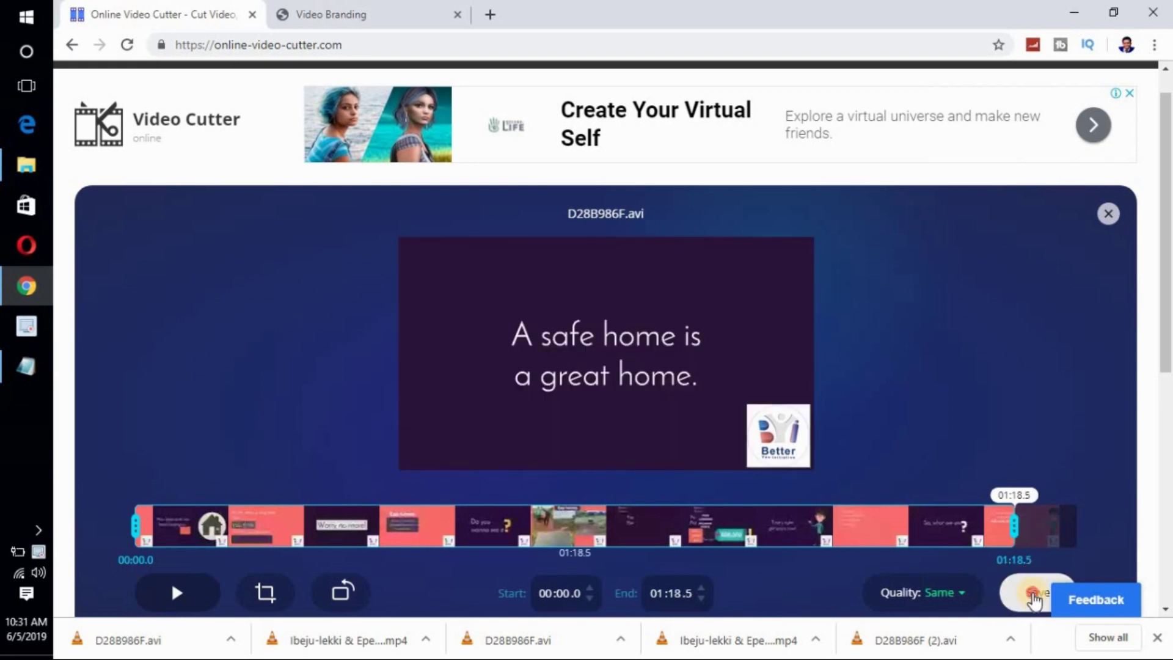
{"action": "left_click", "coordinate": [1034, 594]}
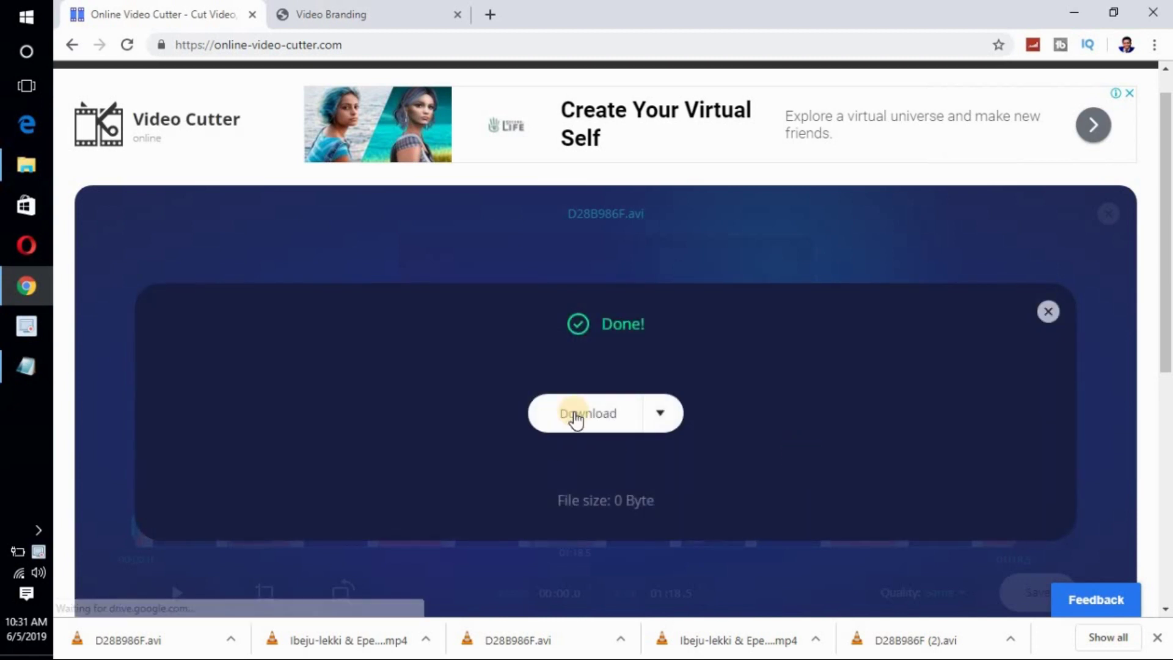
{"action": "left_click", "coordinate": [574, 420]}
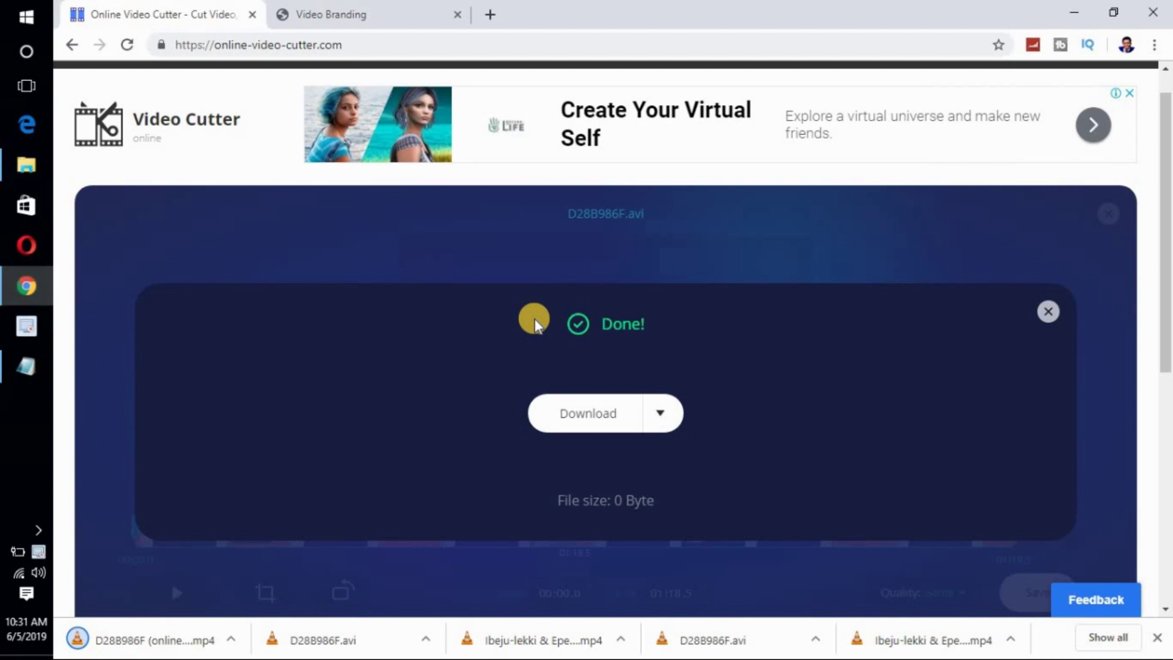
- Open the downloaded D28B986F (online-video-cutter.com).mp4 in VLC, check its playback near the end, and close the player
{"action": "left_click", "coordinate": [119, 639]}
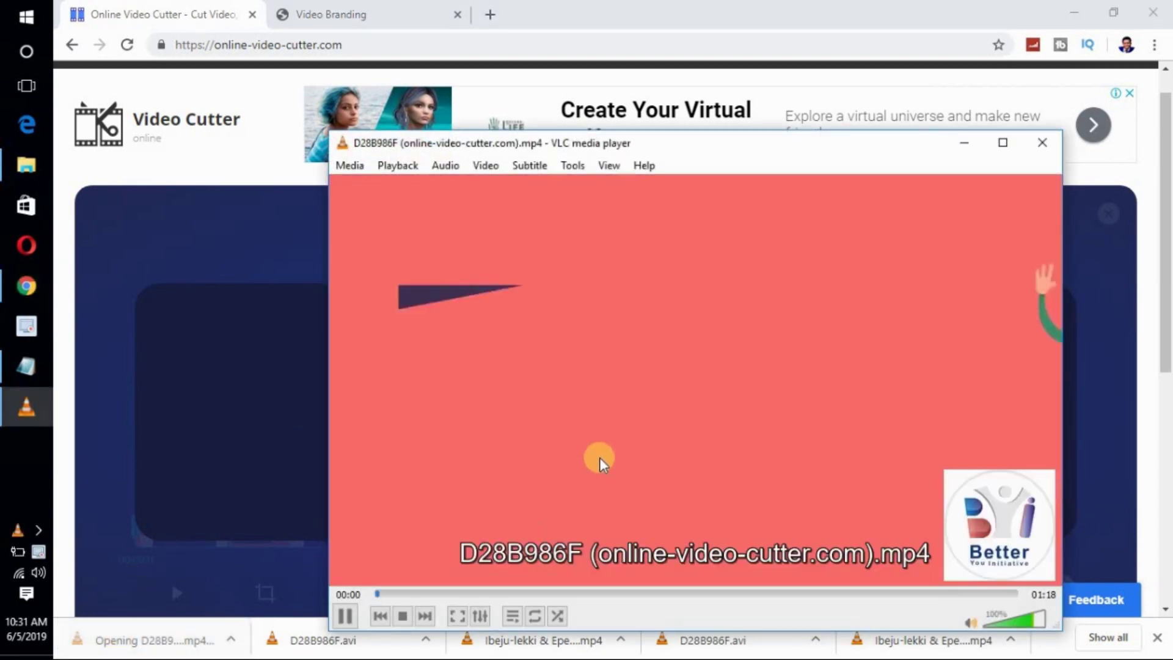
{"action": "left_click_drag", "start_coordinate": [723, 145], "coordinate": [567, 105]}
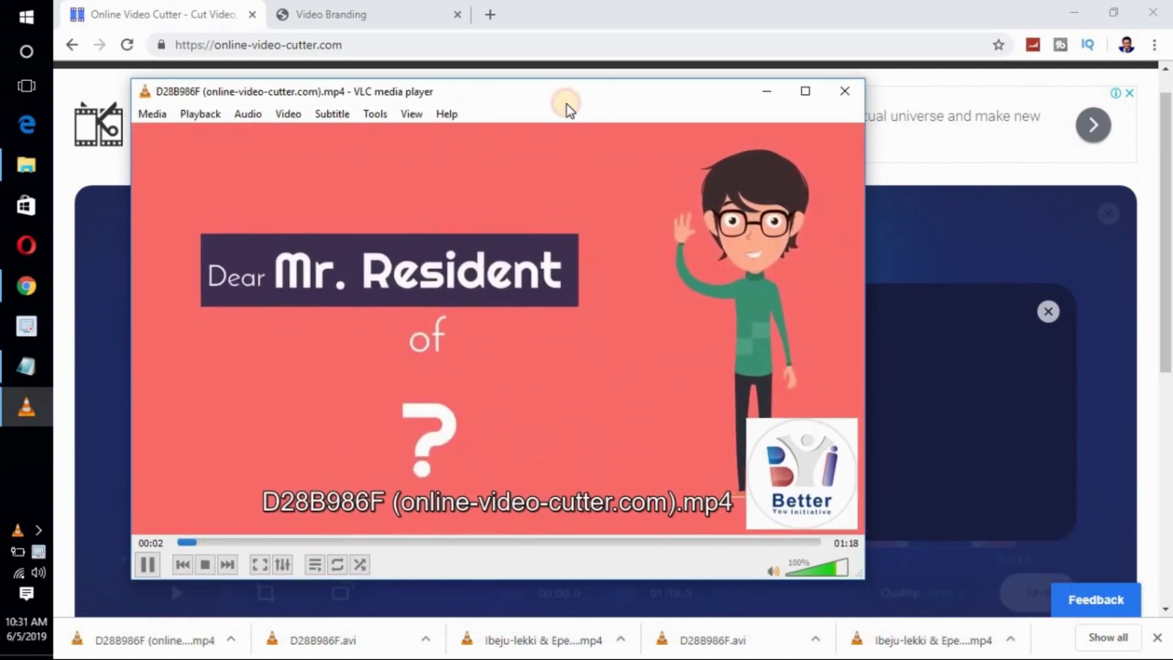
{"action": "left_click", "coordinate": [716, 541]}
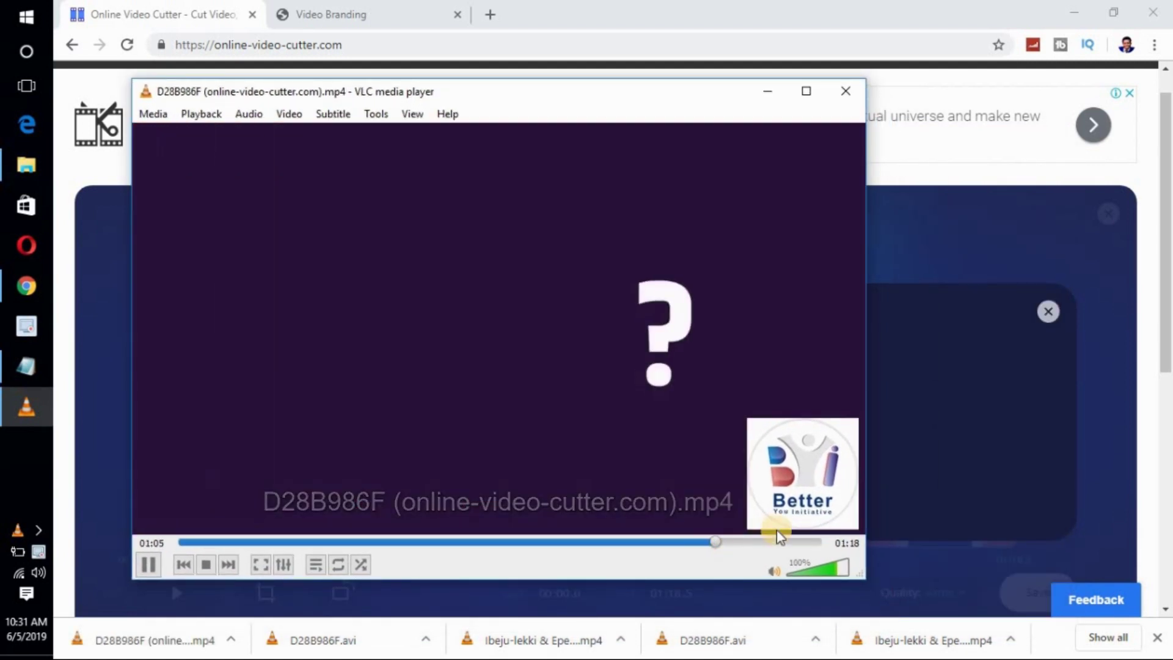
{"action": "left_click", "coordinate": [774, 541]}
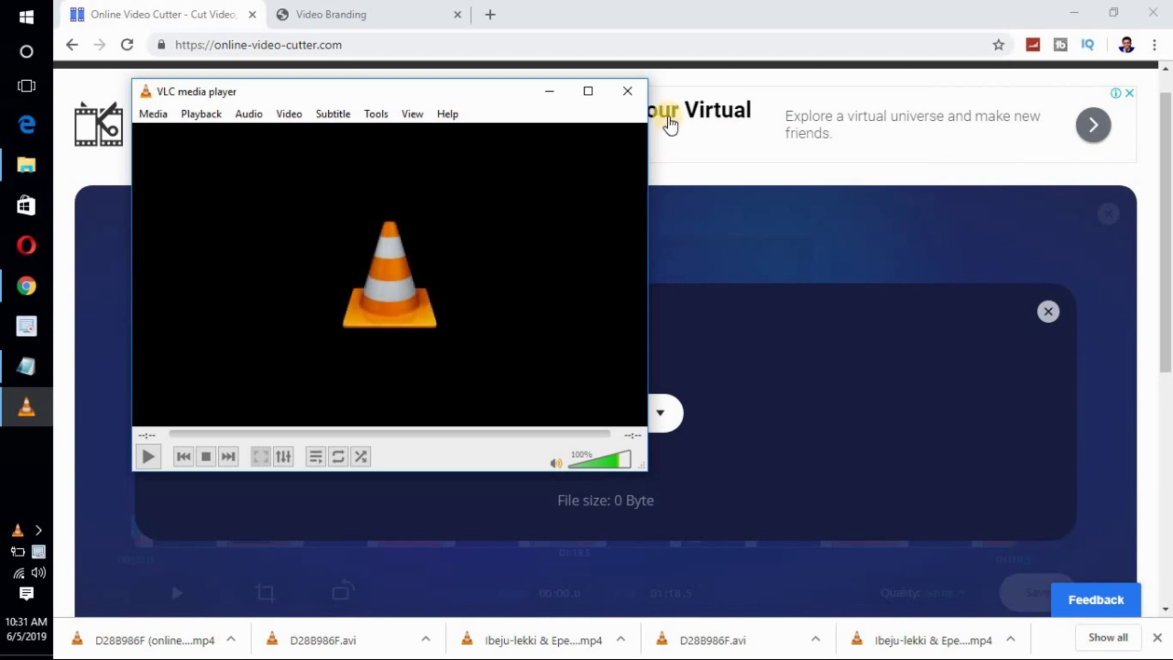
{"action": "left_click", "coordinate": [629, 92]}
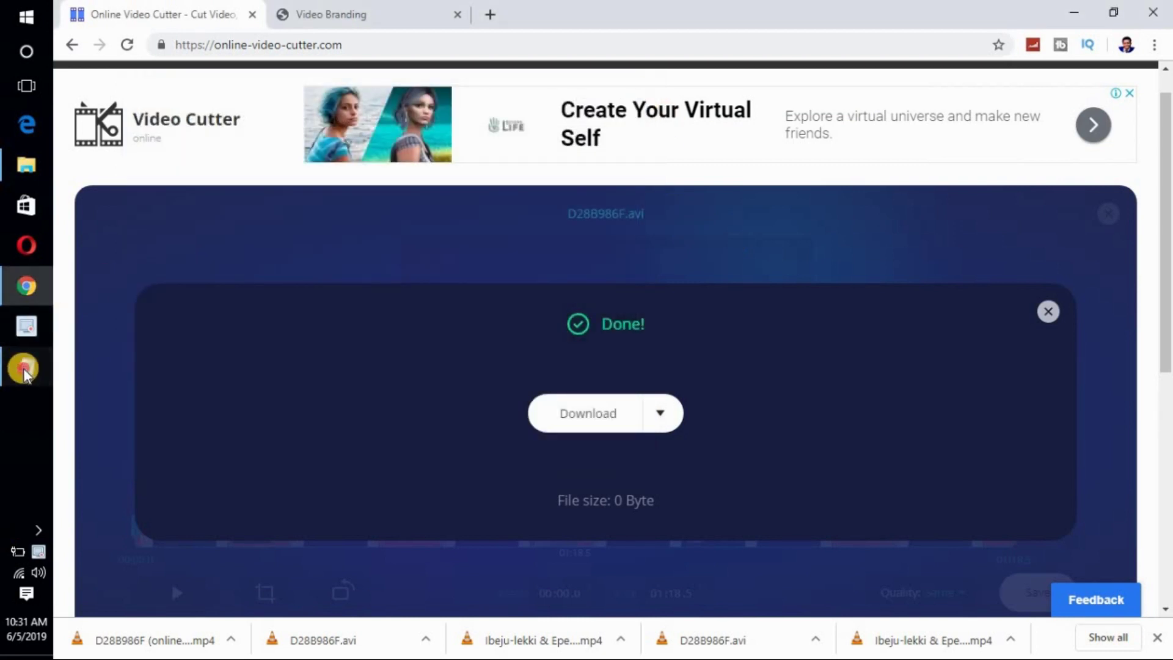
- Switch to the Notepad notes on cropping out or covering a video logo to review the closing remarks
{"action": "left_click", "coordinate": [25, 367]}
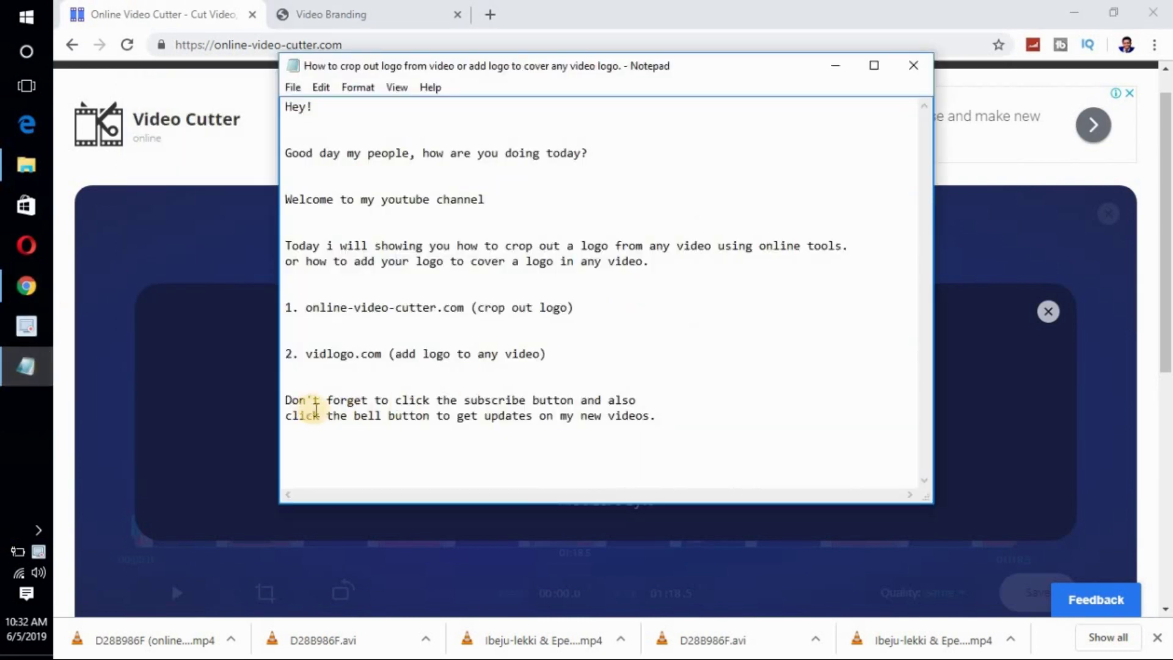